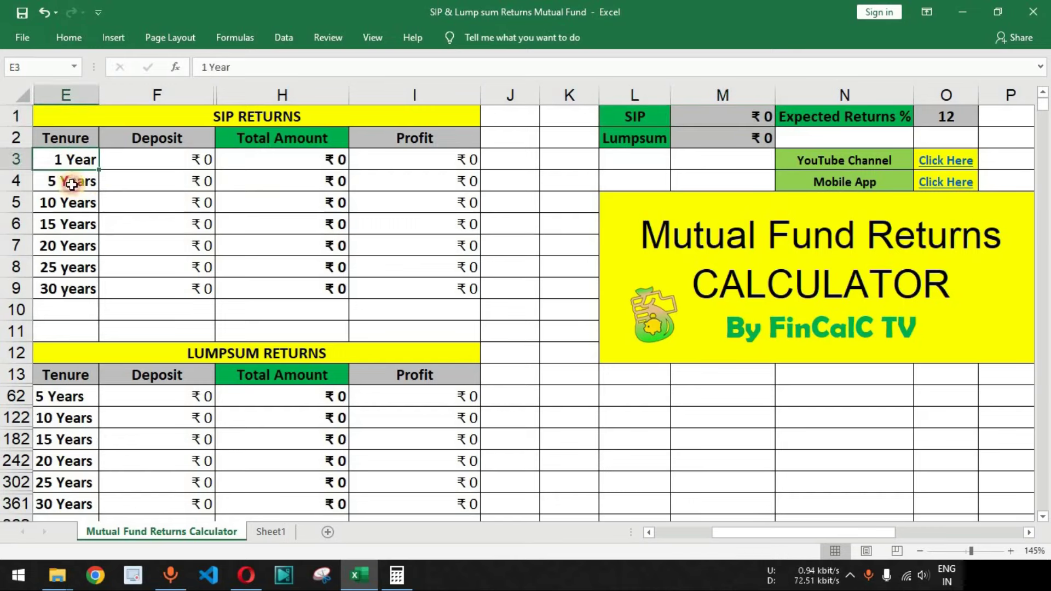
Review the SIP and lumpsum returns tables, their tenures, and the SIP and Lumpsum input cells of the calculator
left_click_drag(183, 159, 399, 291)
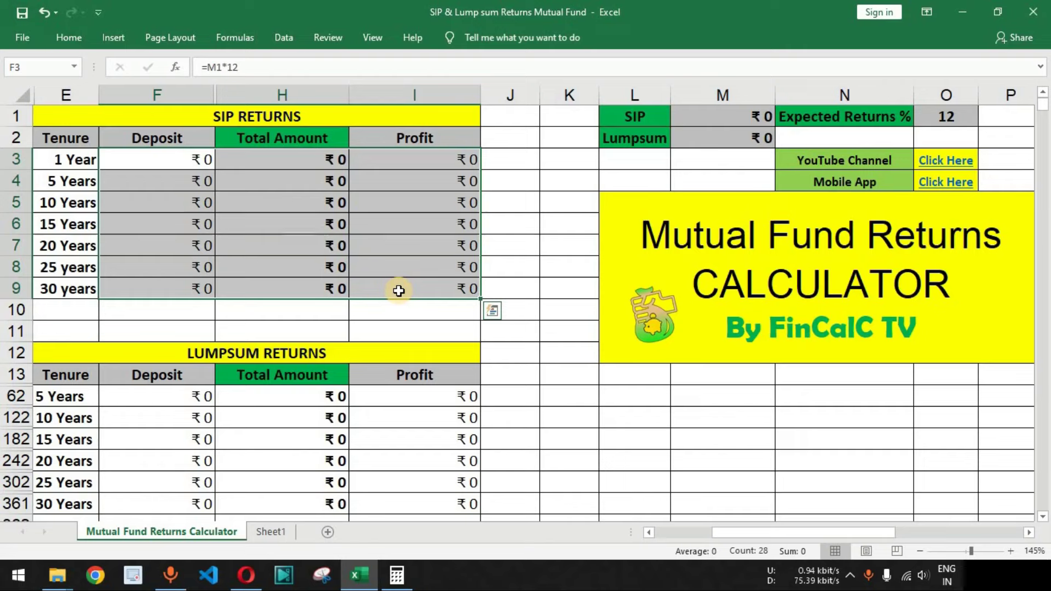
left_click_drag(244, 355, 237, 501)
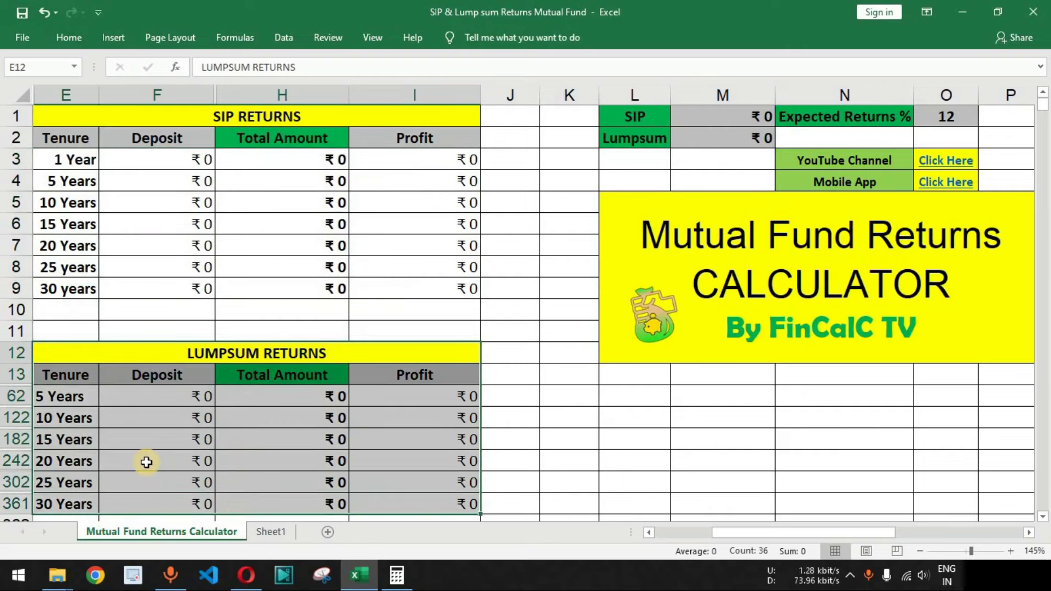
left_click_drag(69, 398, 64, 506)
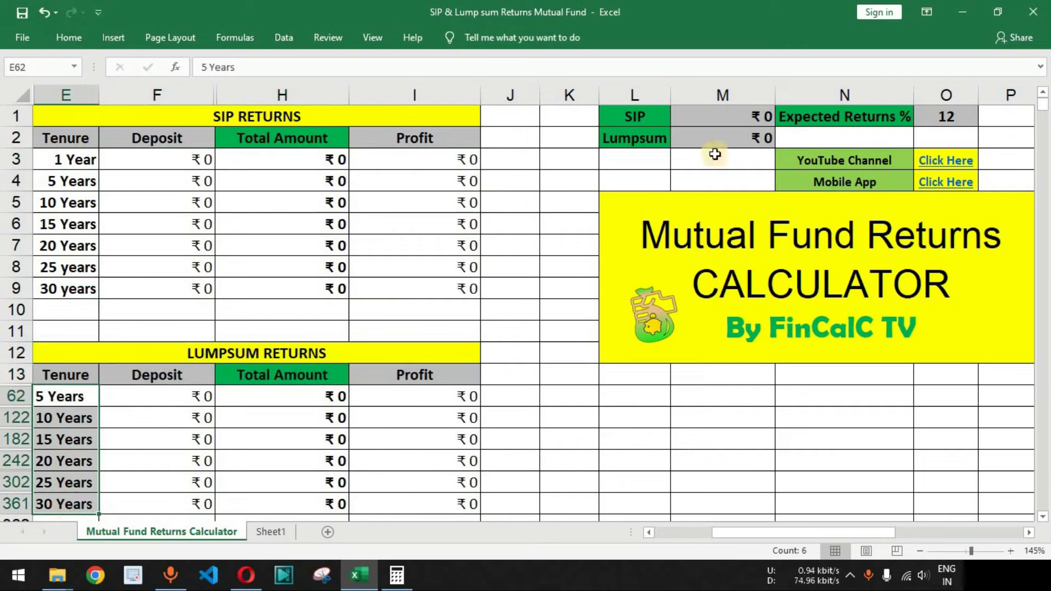
left_click_drag(639, 118, 755, 141)
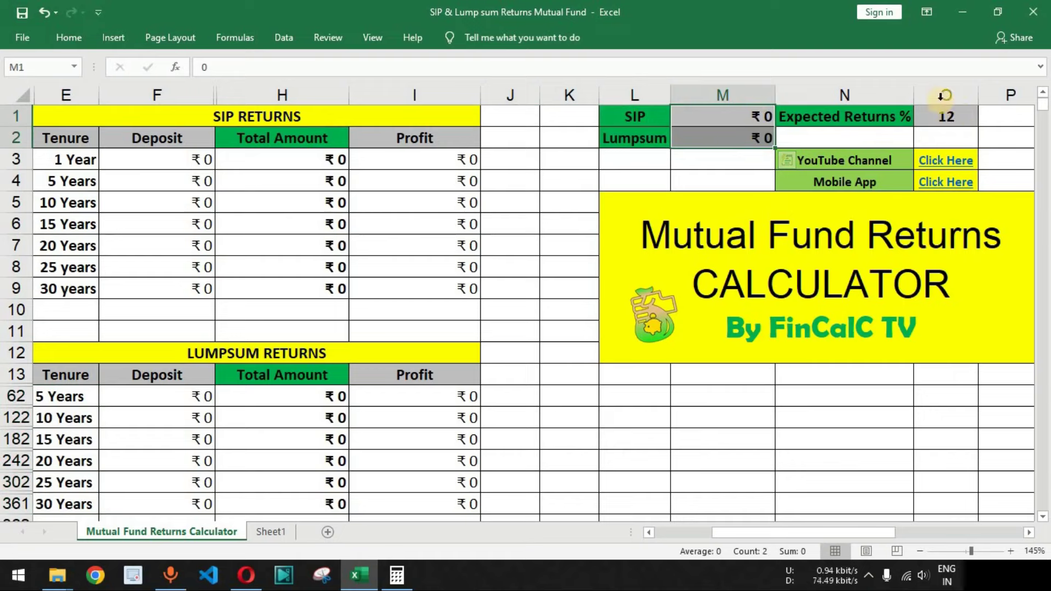
left_click_drag(70, 158, 418, 289)
left_click(415, 207)
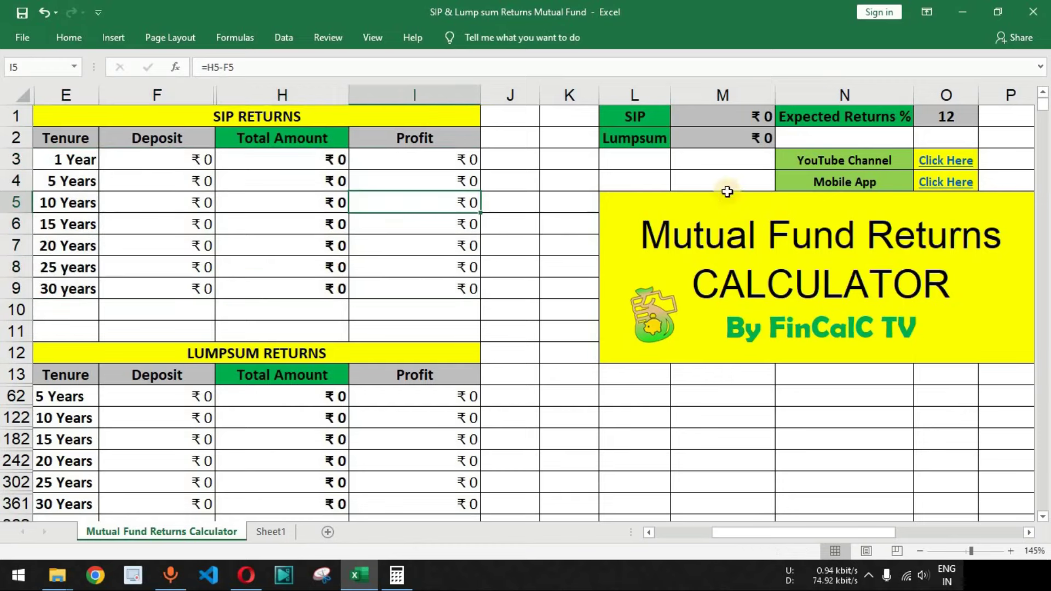
Set the SIP amount in cell M1 to 500
left_click(751, 113)
type("500")
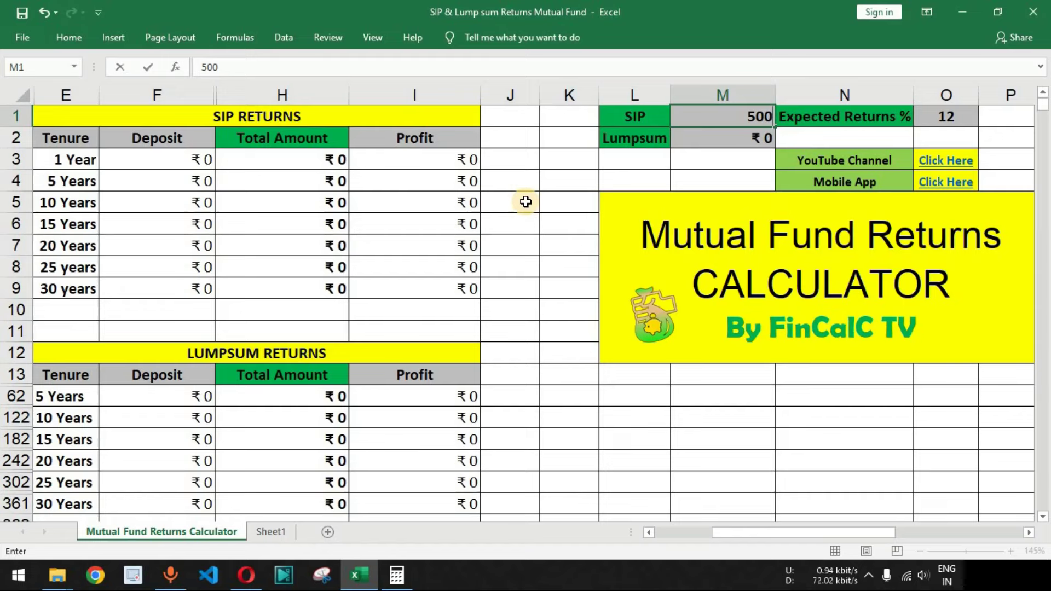
key("Return")
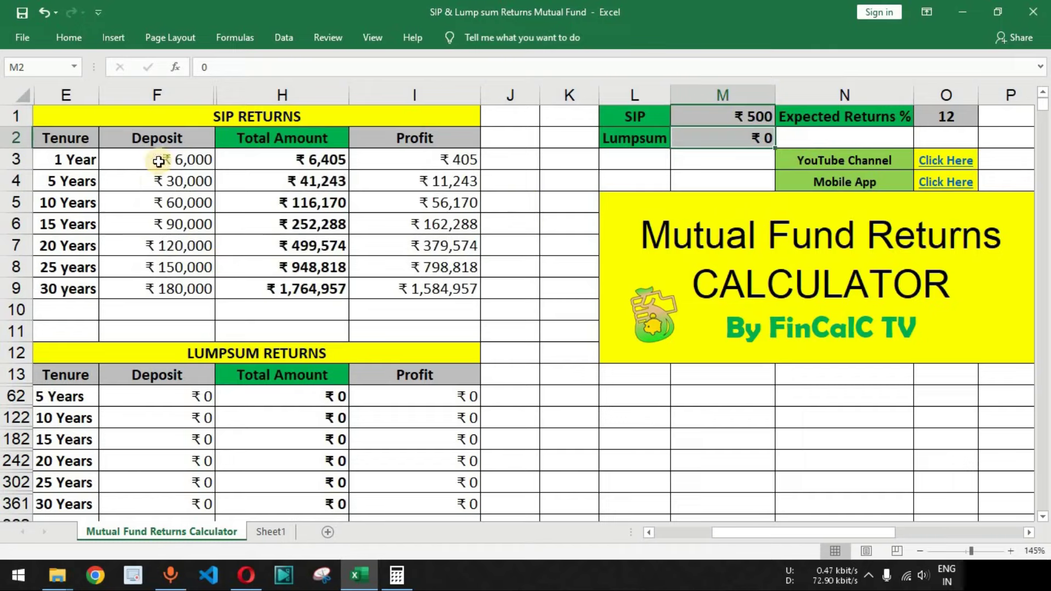
Examine the tenures, deposits and one-year total amount in the SIP returns table against the expected returns rate
left_click_drag(84, 159, 71, 288)
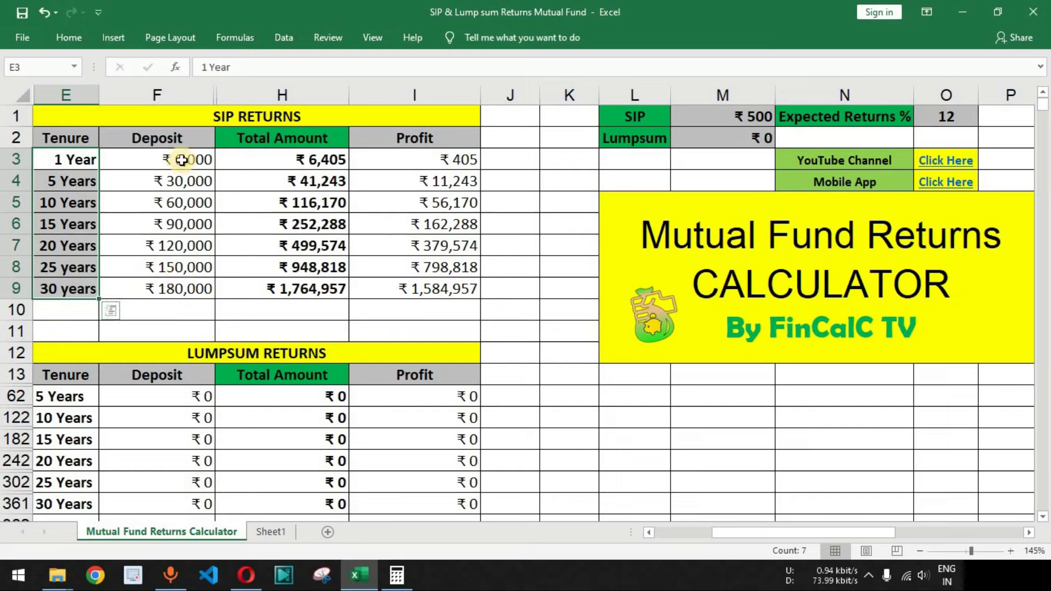
left_click_drag(181, 139, 183, 289)
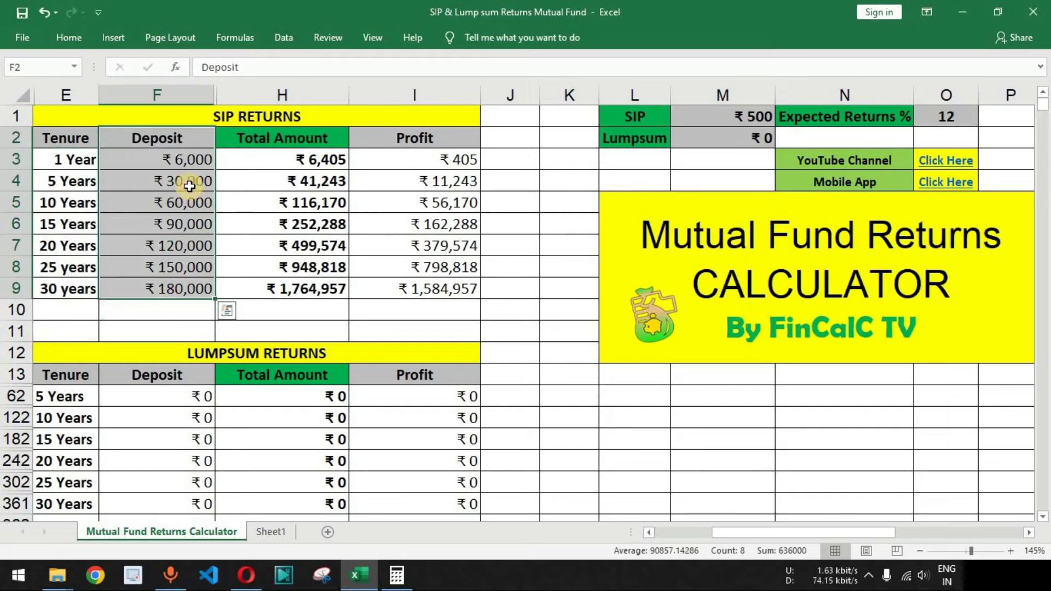
left_click(166, 162)
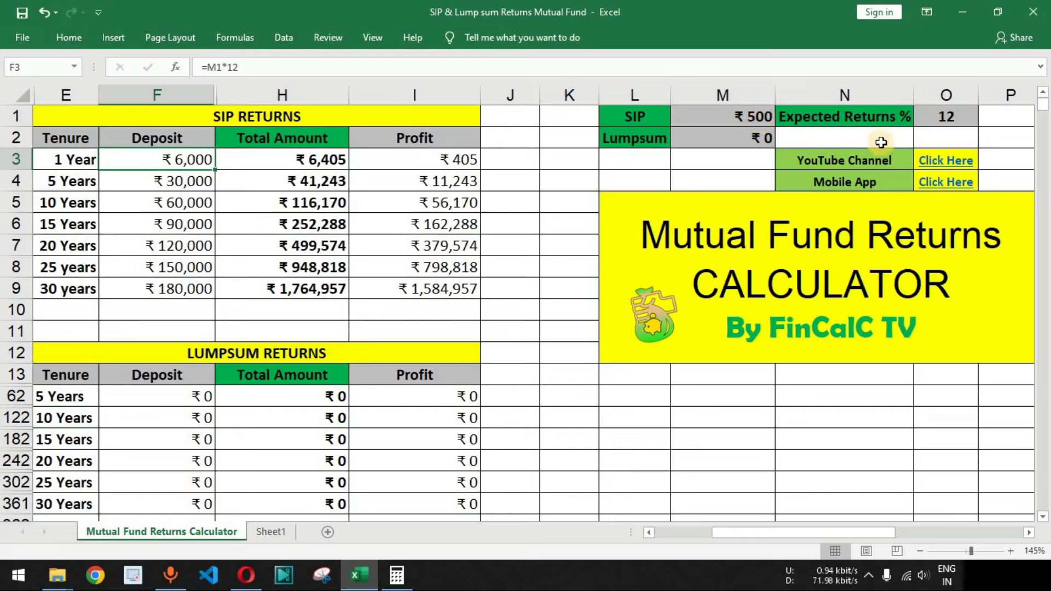
left_click(946, 114)
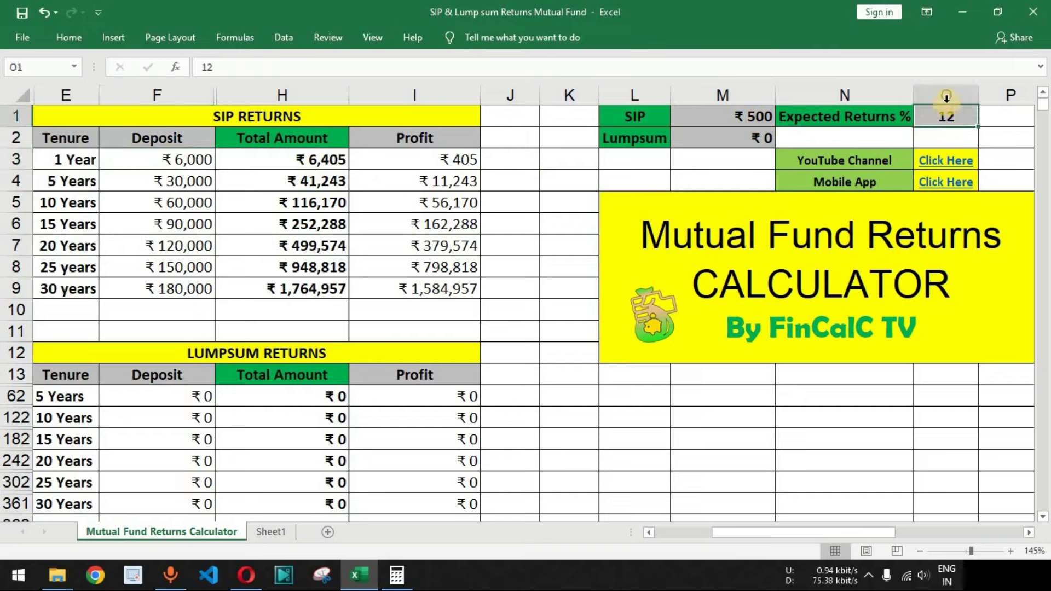
left_click(326, 166)
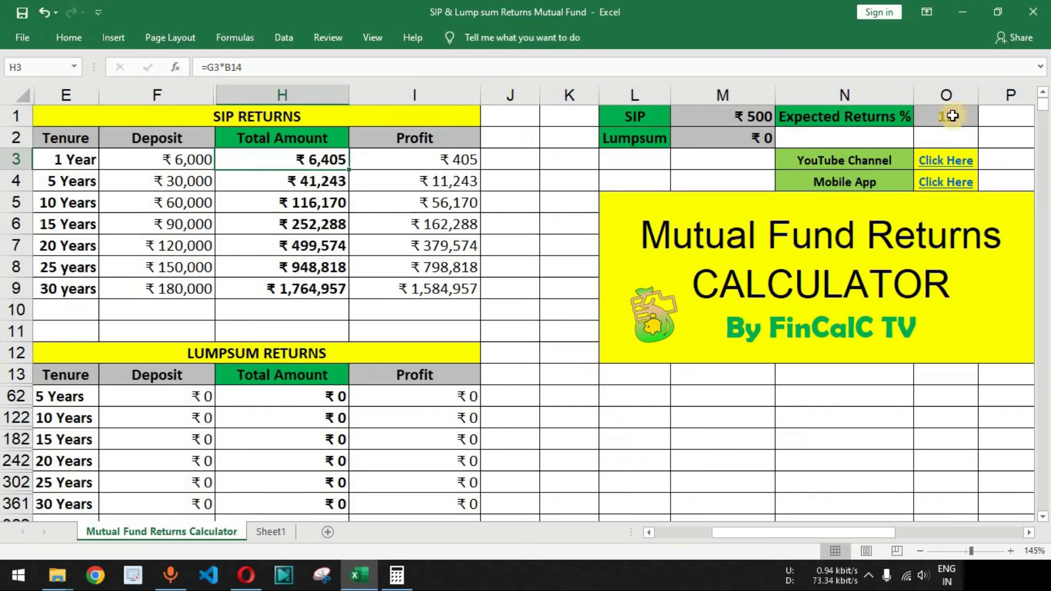
left_click_drag(64, 159, 71, 286)
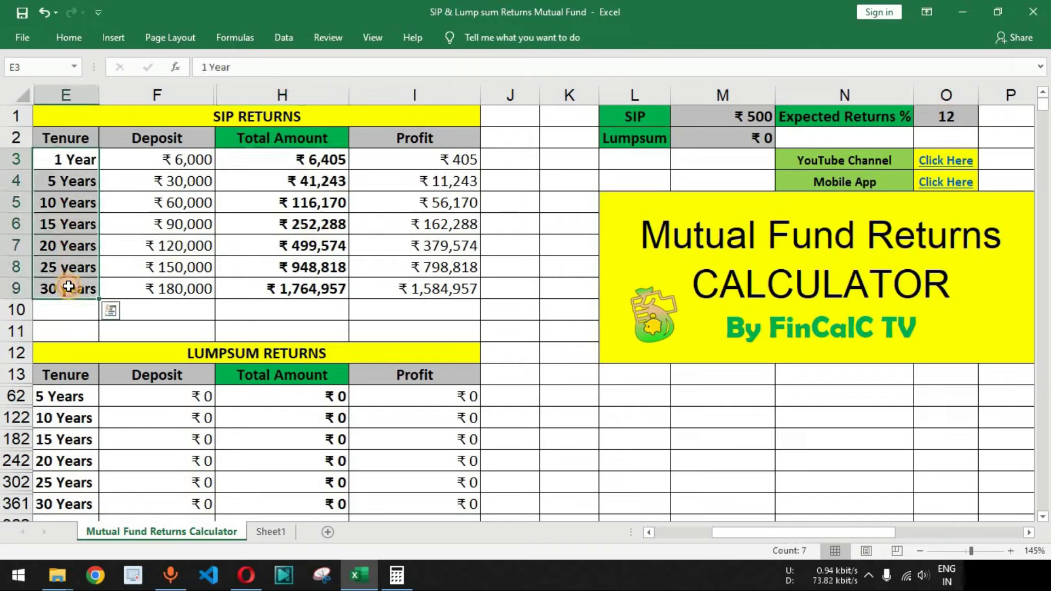
Set the expected returns percentage in cell O1 to 15
left_click(942, 121)
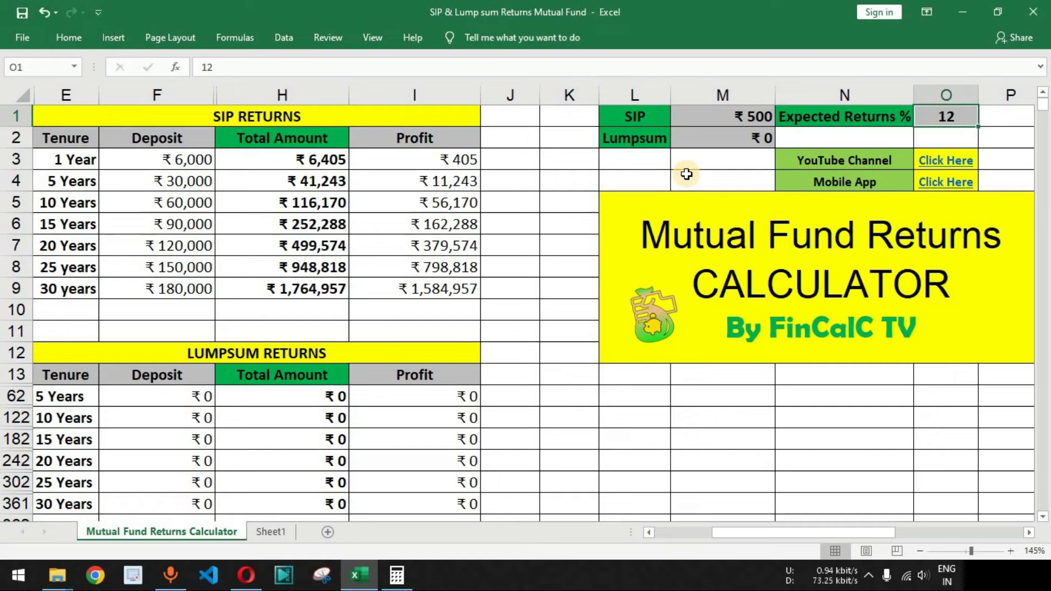
type("15")
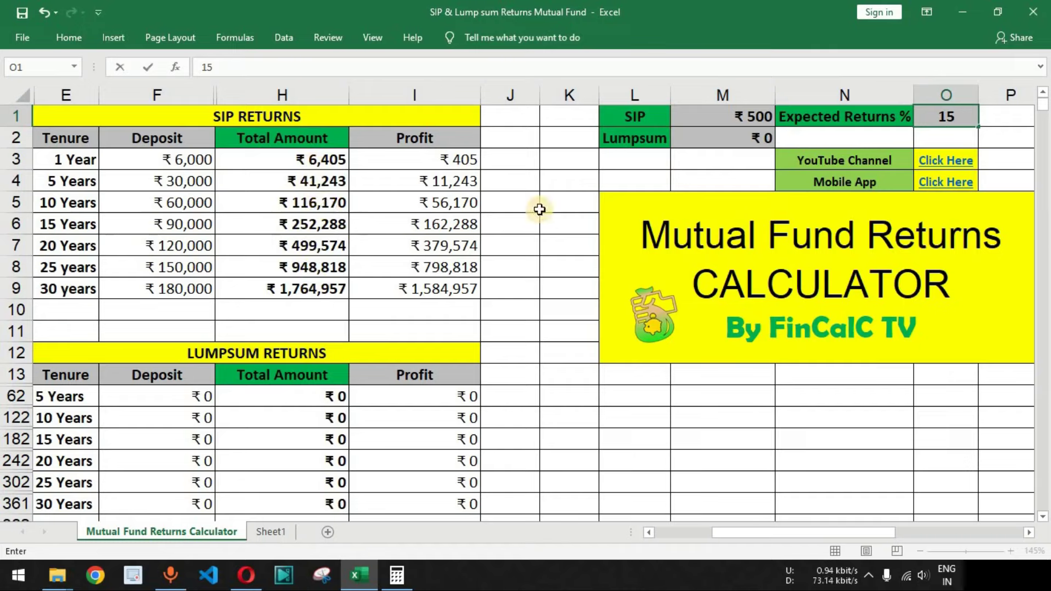
key("Return")
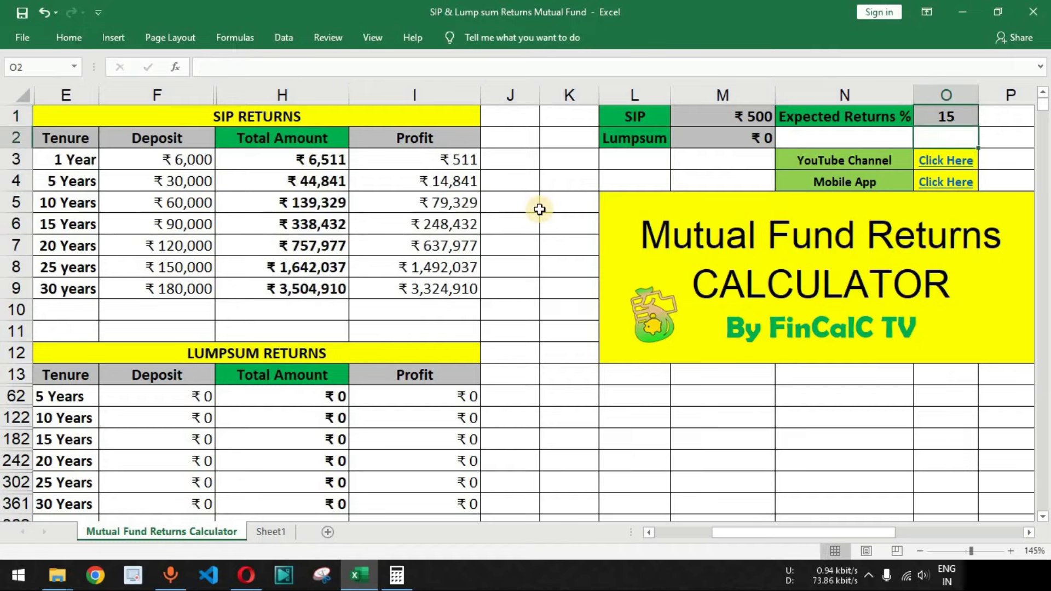
Examine the SIP total amounts for 1 year and 30 years, the full 30-year row, and the whole Total Amount column
left_click(324, 161)
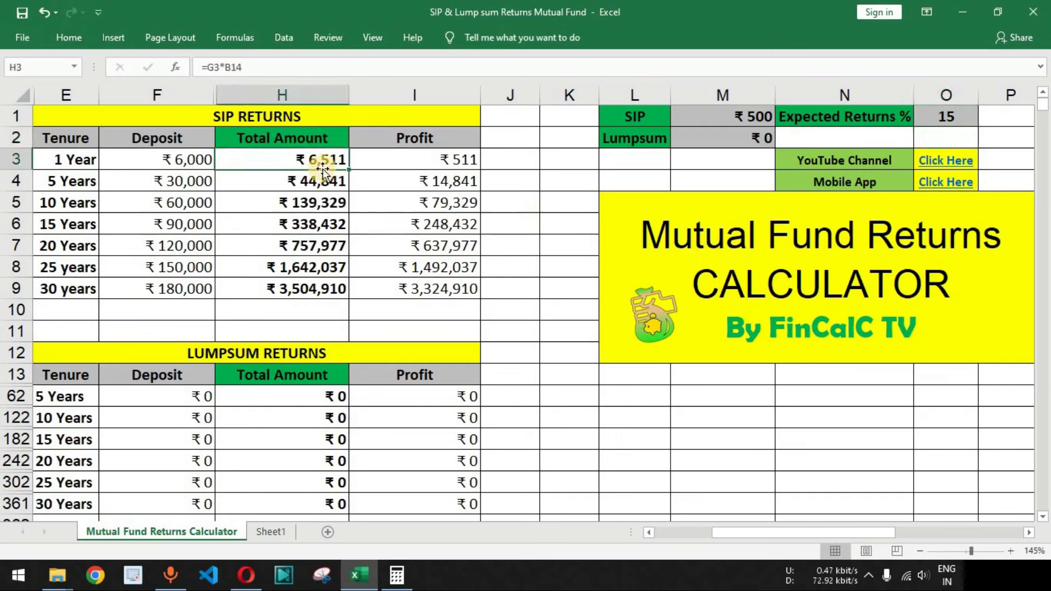
left_click(331, 289)
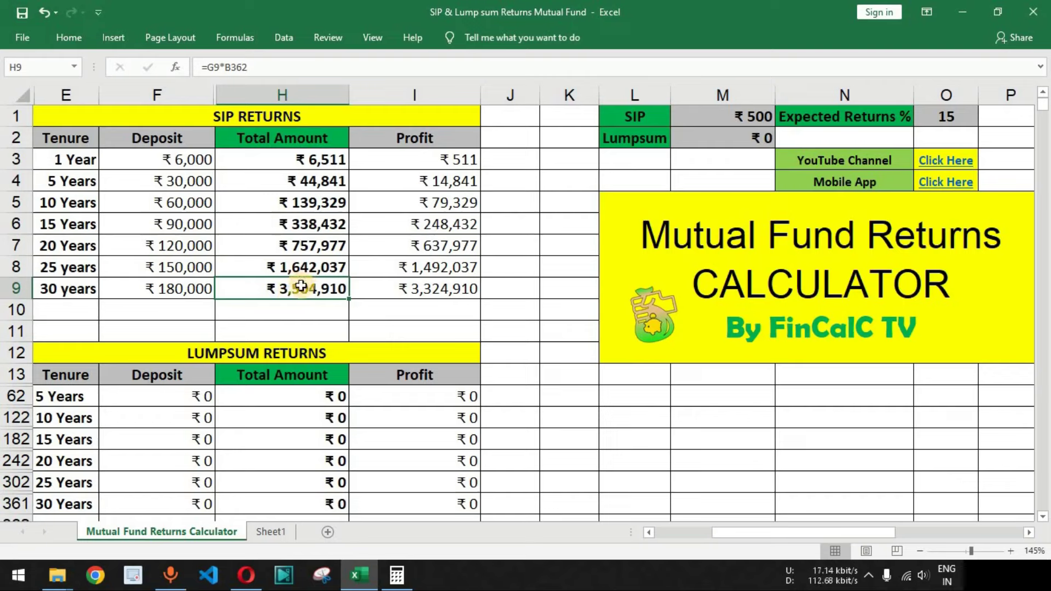
left_click_drag(61, 291, 399, 288)
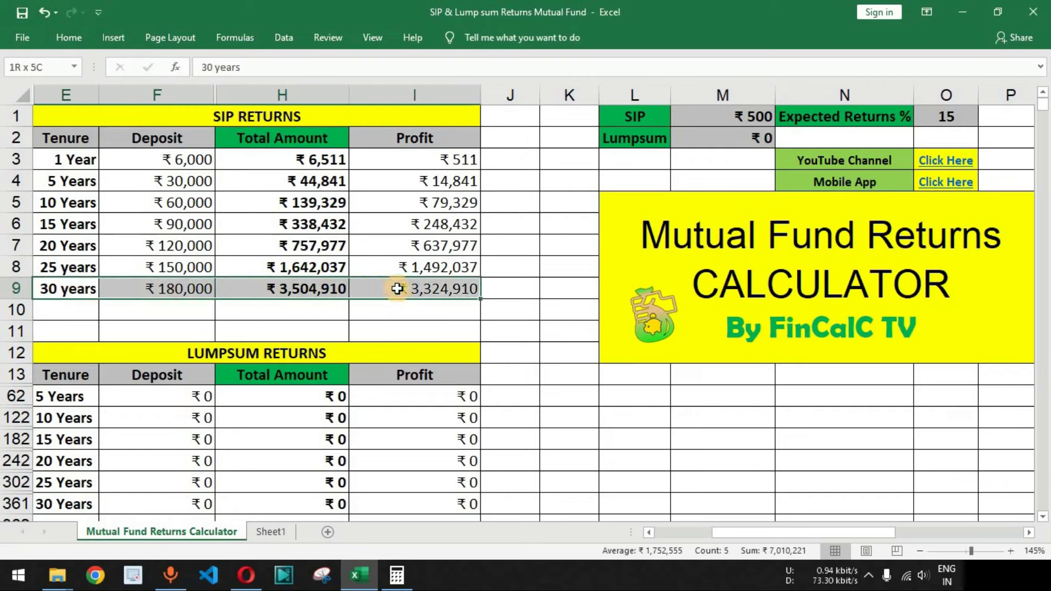
left_click_drag(325, 159, 318, 287)
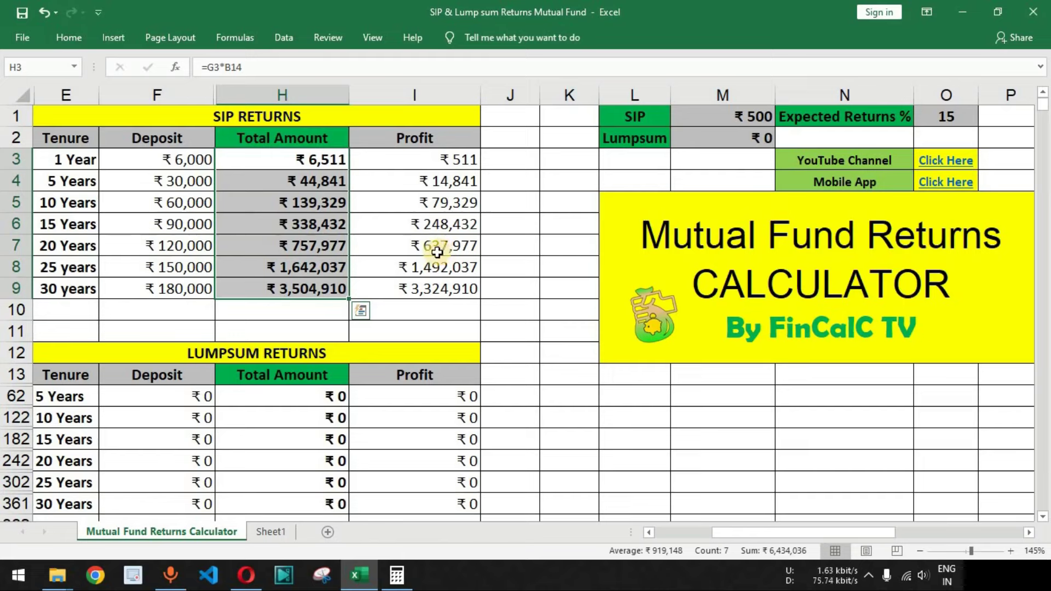
Compare the deposit, total amount and profit of the 5-, 10-, 15- and 20-year SIP tenures to see how returns grow over time
left_click_drag(77, 181, 379, 190)
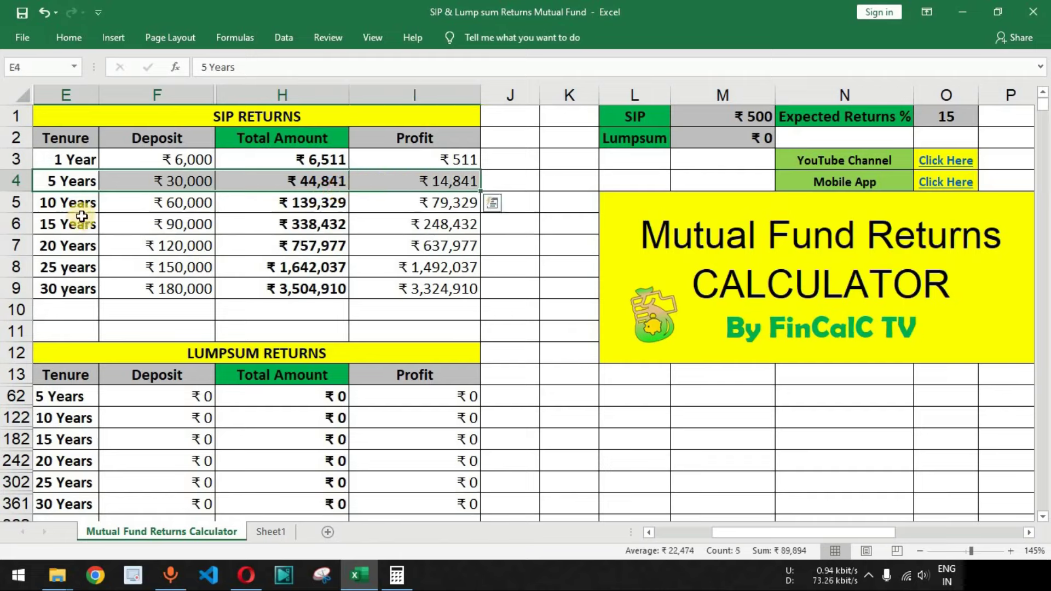
left_click_drag(71, 204, 298, 228)
left_click(299, 228)
left_click_drag(87, 230, 287, 223)
left_click_drag(301, 160, 289, 296)
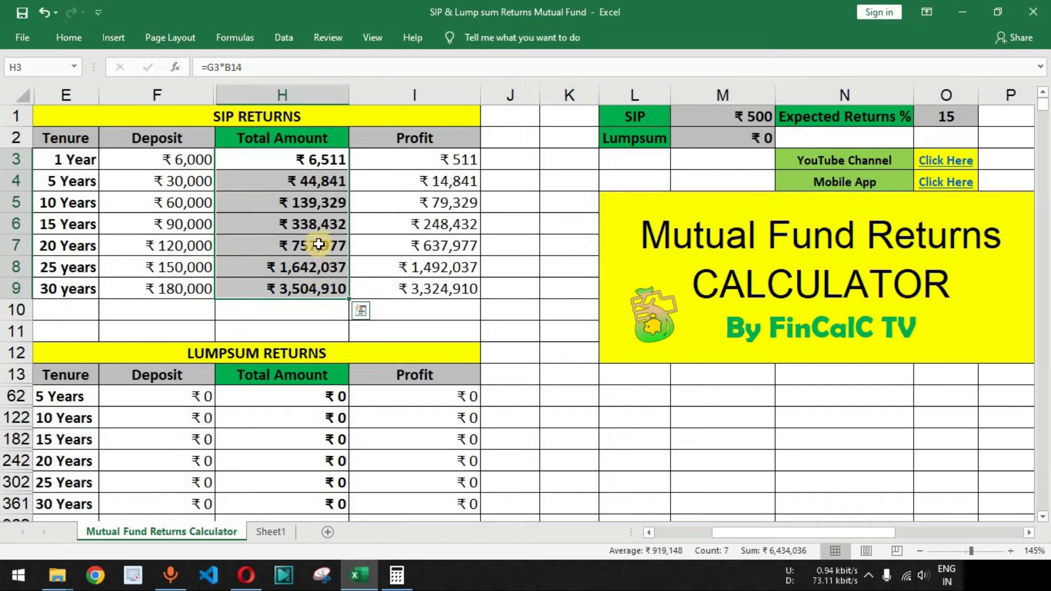
left_click_drag(309, 159, 316, 219)
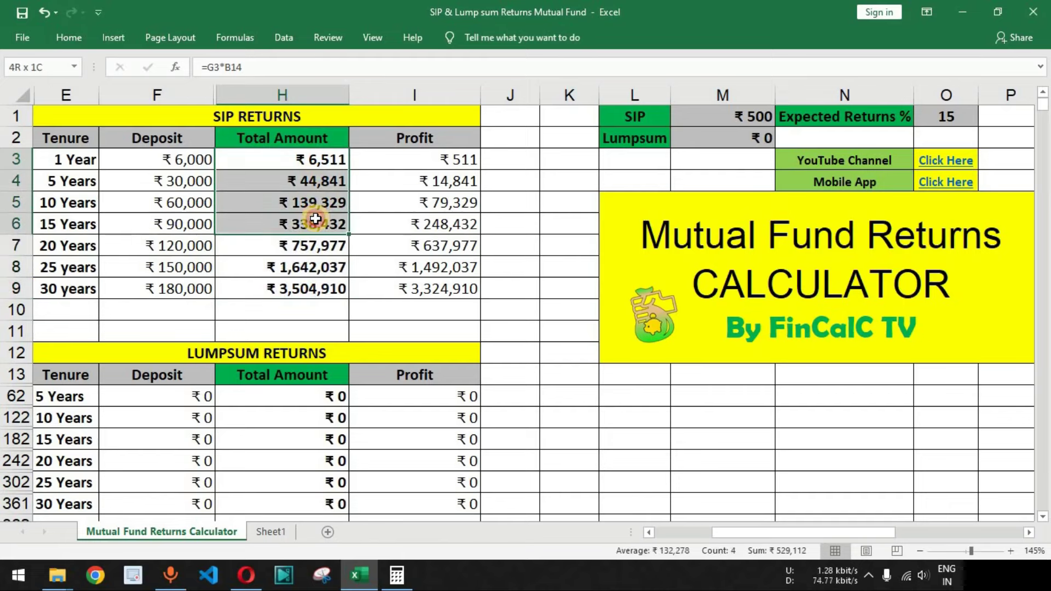
left_click_drag(68, 206, 309, 227)
left_click_drag(61, 245, 400, 249)
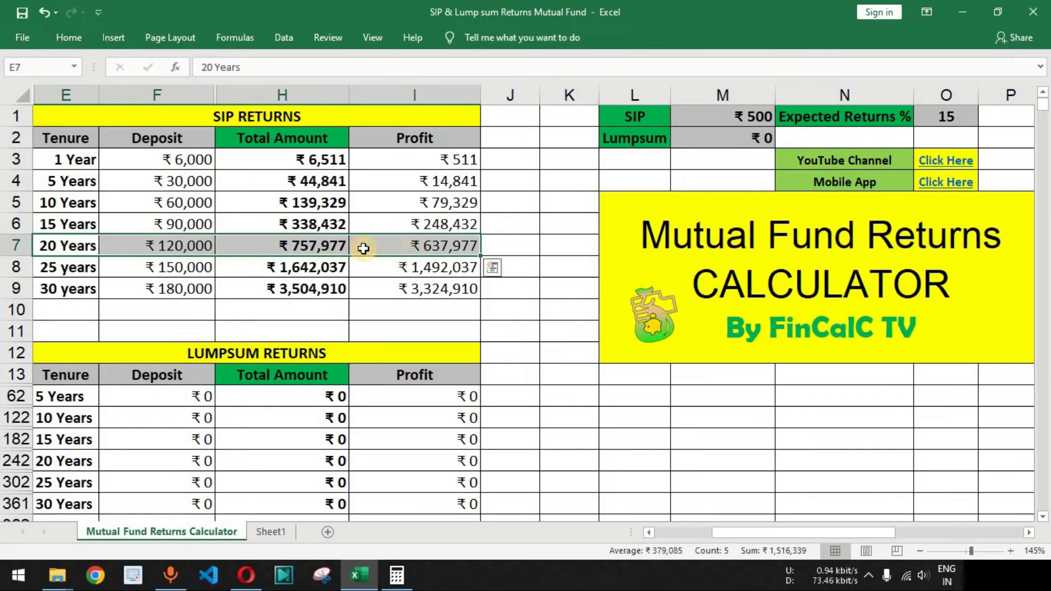
left_click_drag(61, 201, 399, 224)
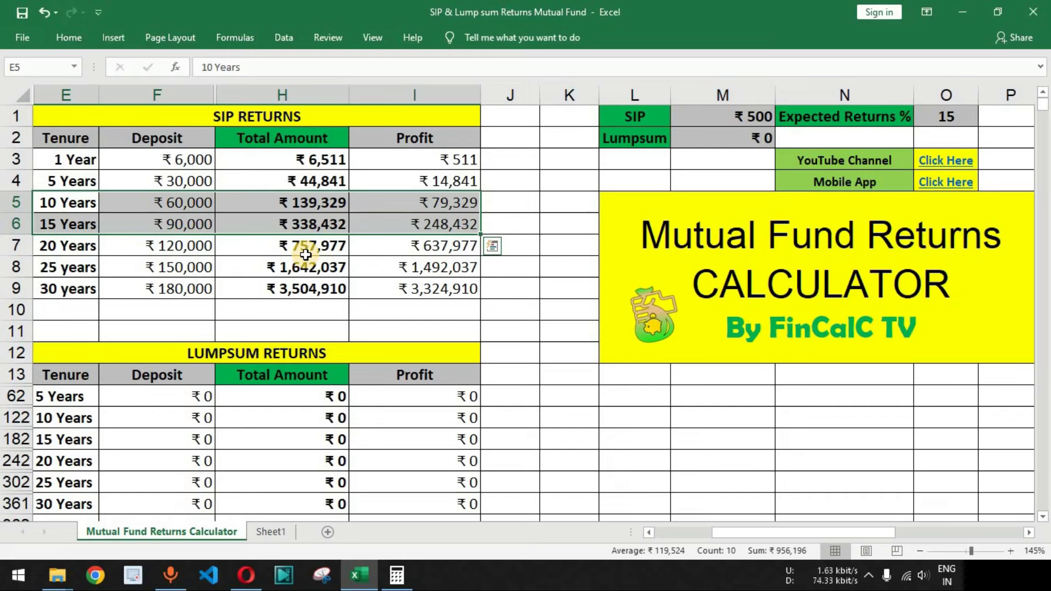
left_click_drag(104, 206, 450, 204)
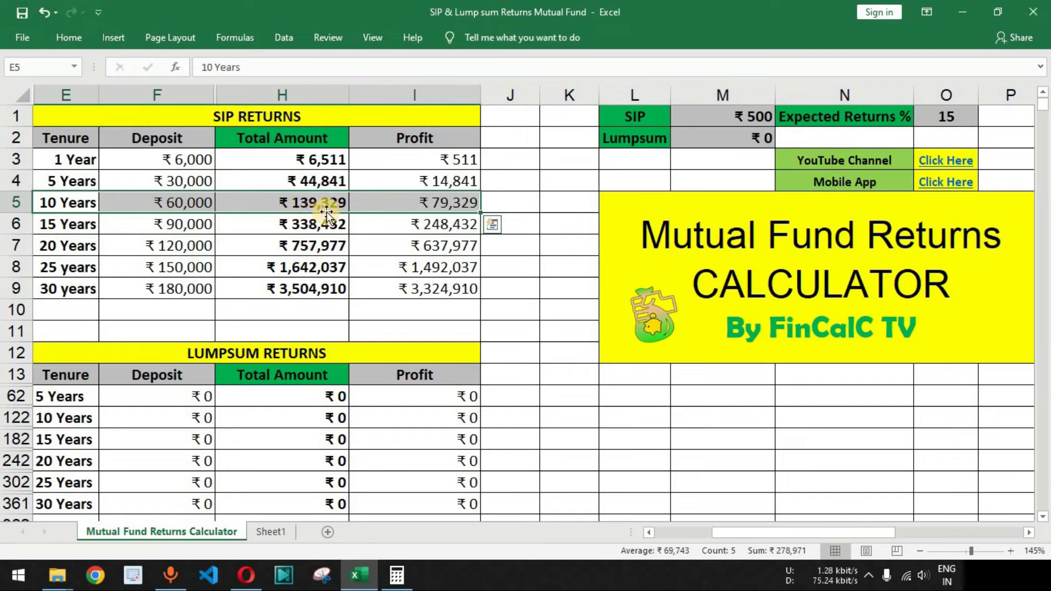
left_click_drag(69, 227, 277, 225)
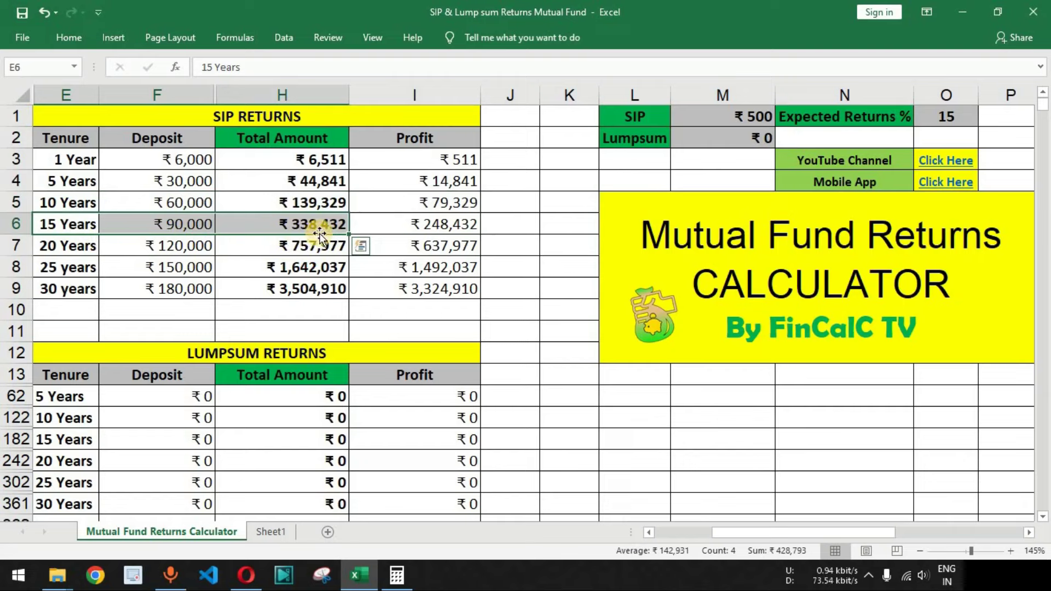
left_click_drag(63, 246, 294, 252)
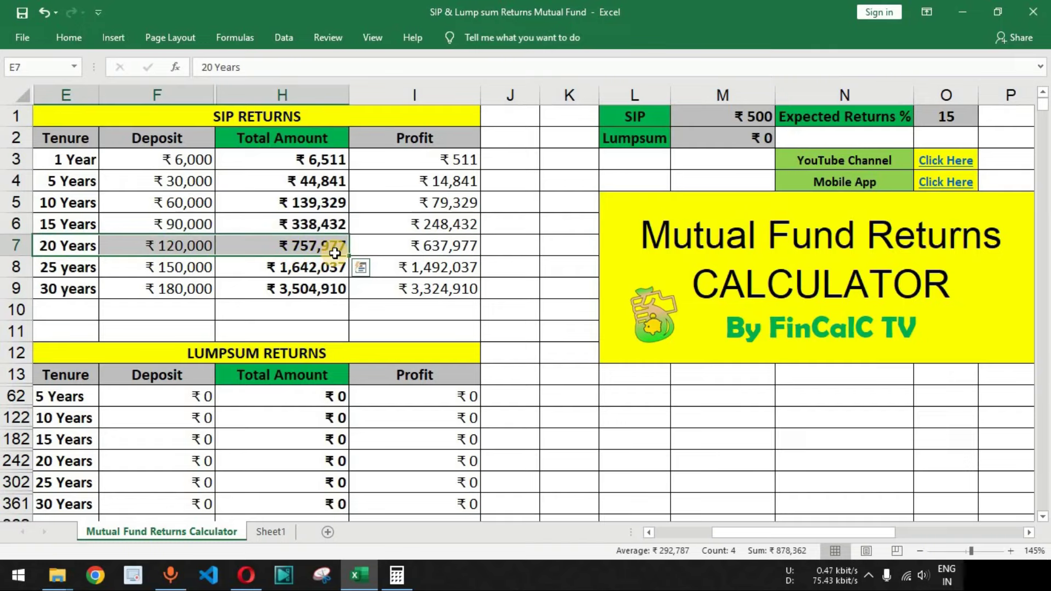
left_click_drag(304, 160, 306, 283)
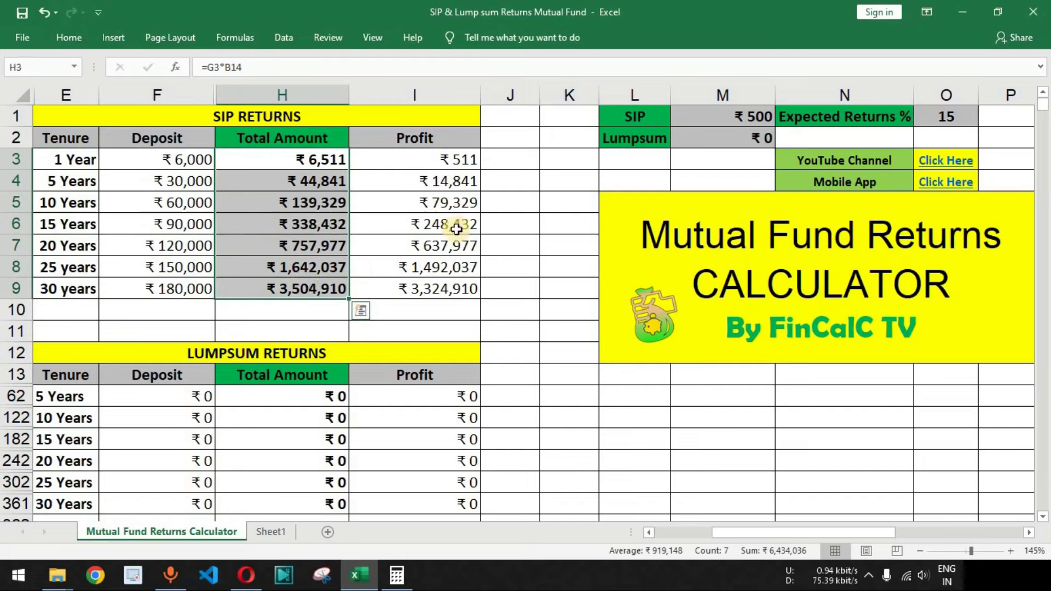
Set the SIP amount in cell M1 to 1000 and the expected returns percentage in cell O1 to 12
left_click(723, 113)
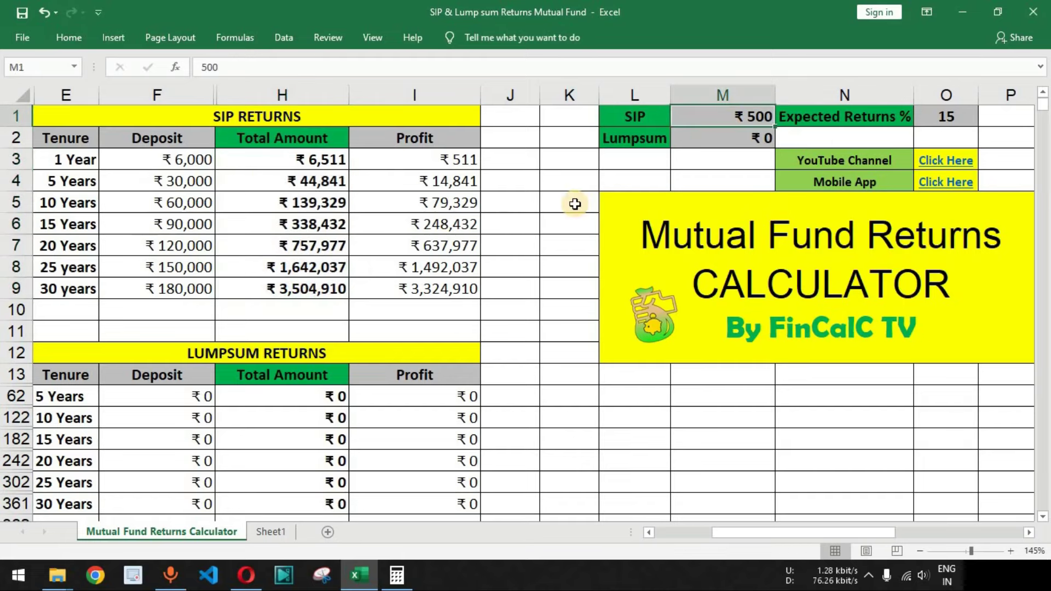
type("10")
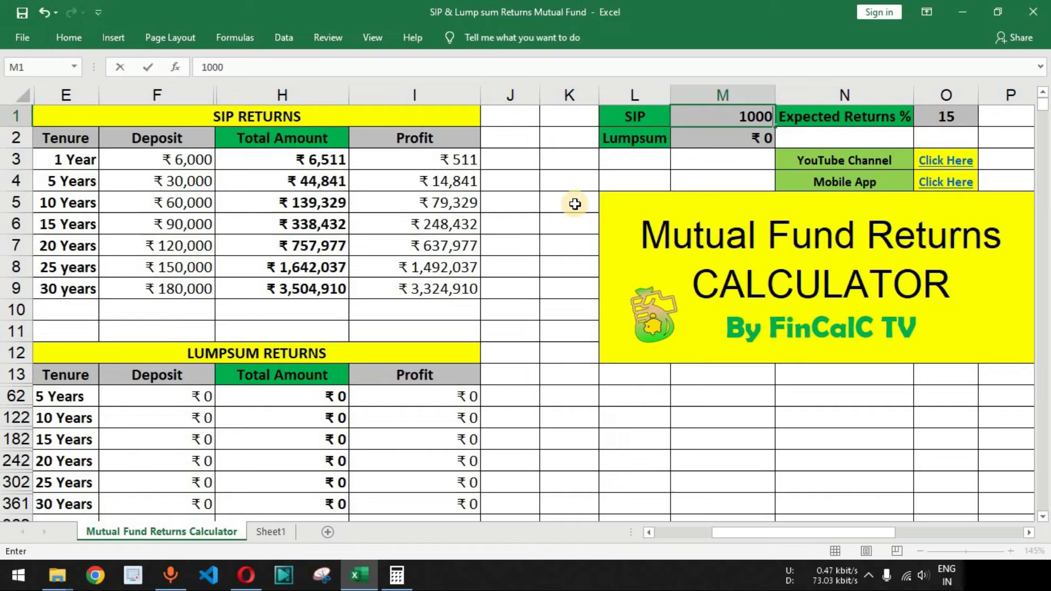
key("Return")
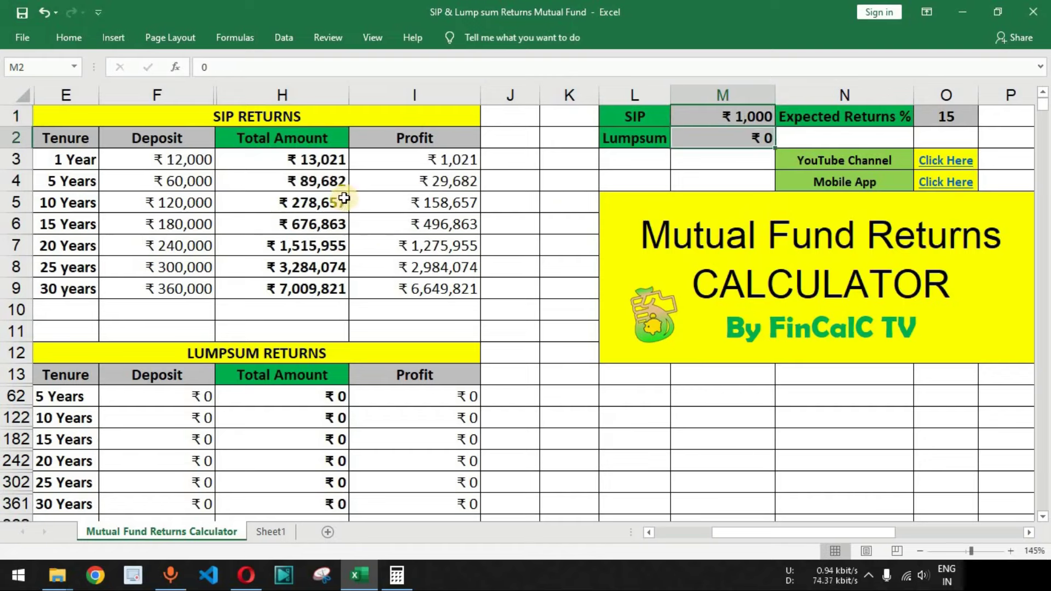
left_click(937, 121)
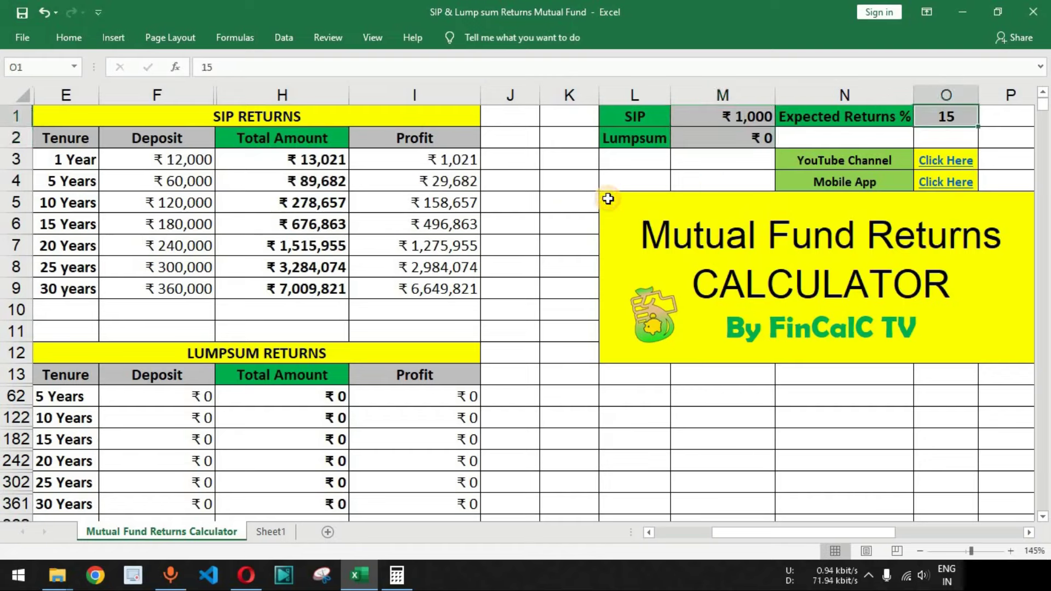
type("12")
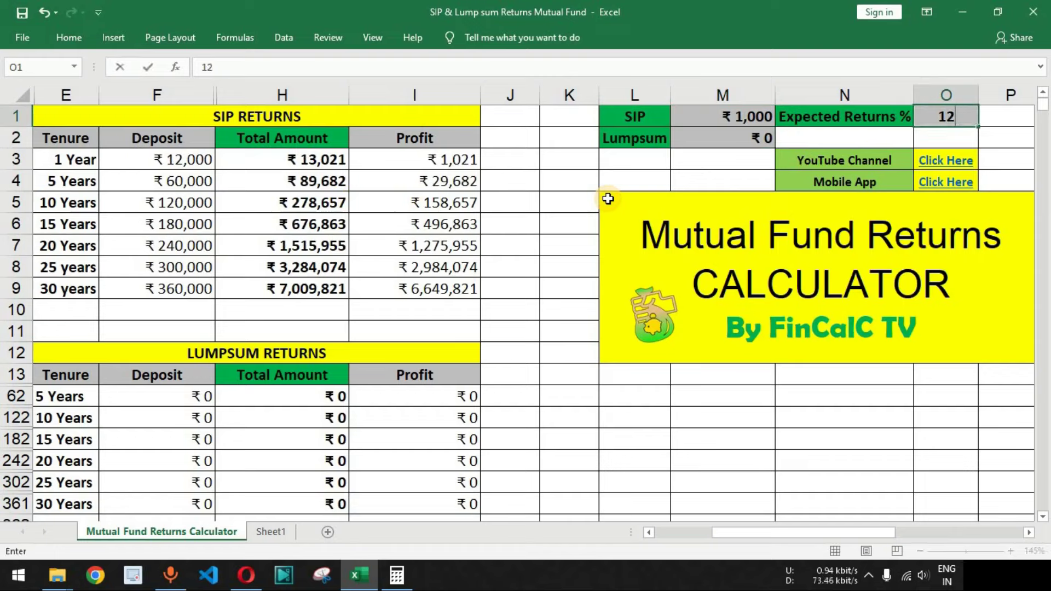
key("Return")
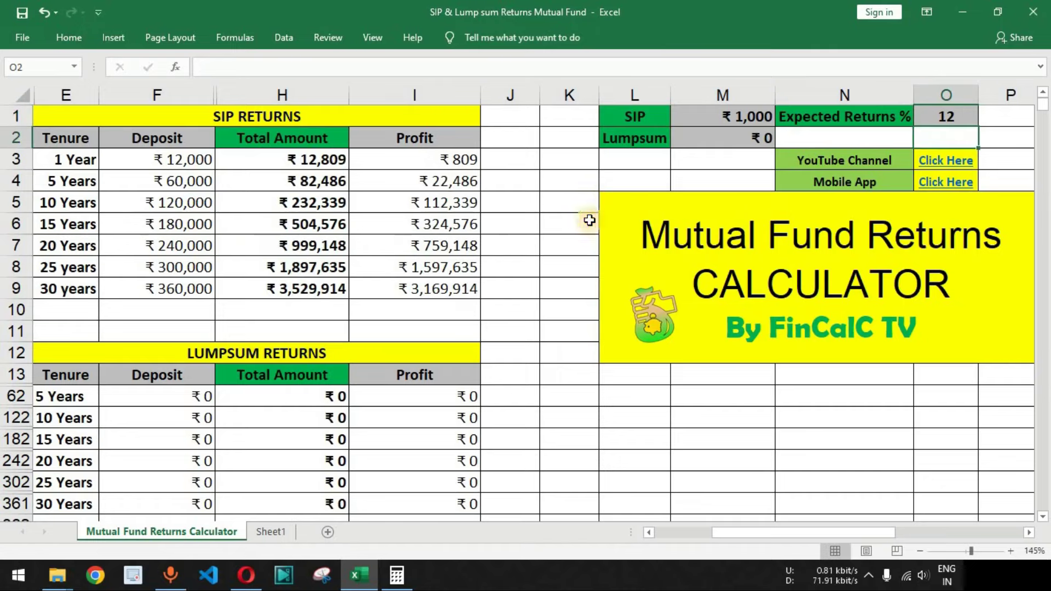
Review the 30-year SIP row from tenure to profit, and set the SIP amount in cell M1 to 2000
left_click(309, 293)
left_click_drag(70, 286, 376, 293)
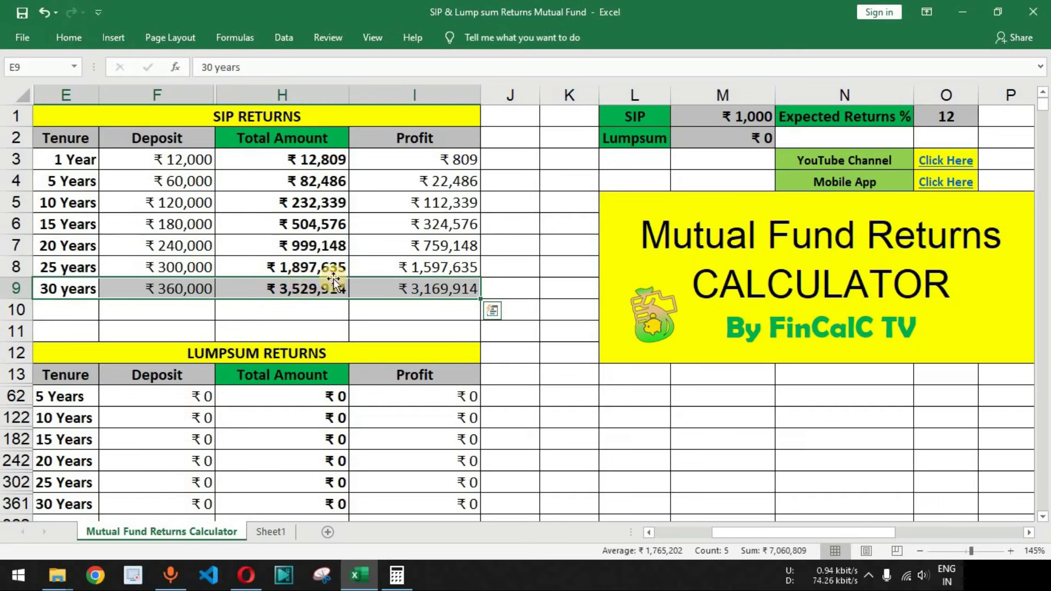
left_click(743, 117)
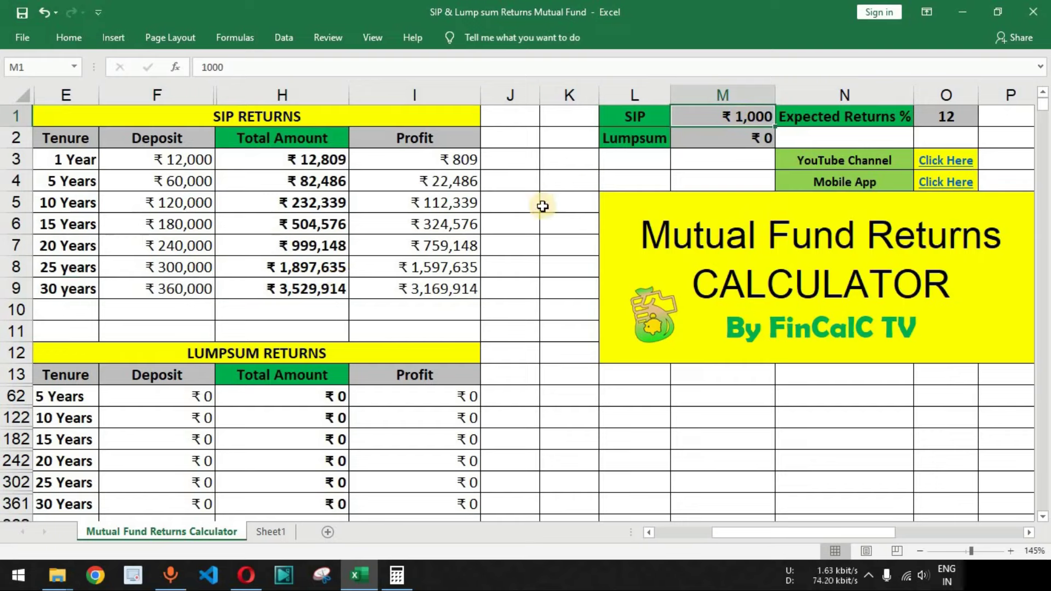
type("2000")
key("Return")
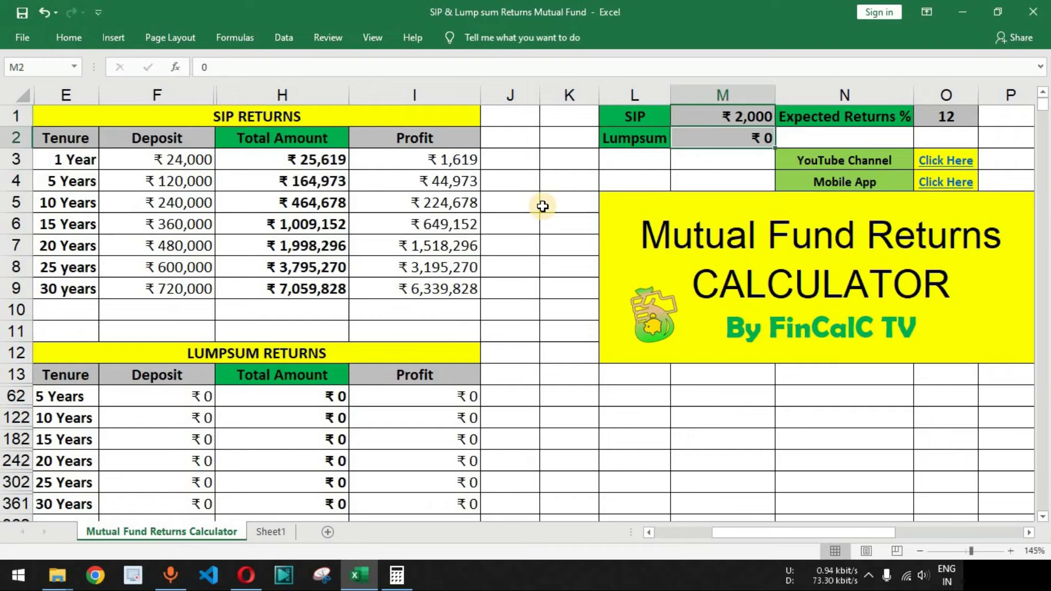
Check the 30-year SIP total and its full row, and set the SIP amount in cell M1 to 5000
left_click(285, 300)
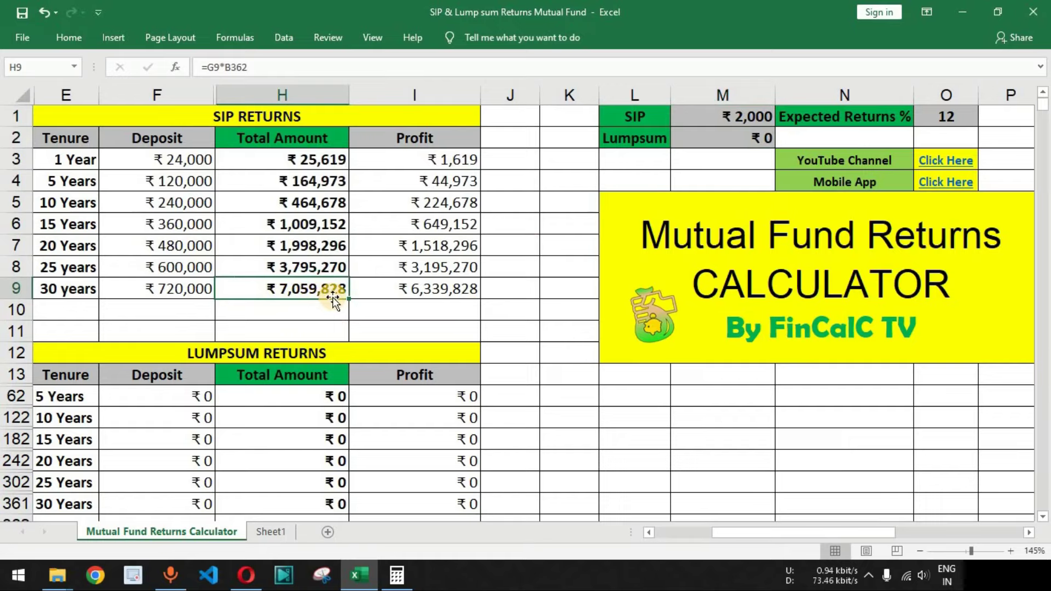
left_click_drag(77, 289, 417, 289)
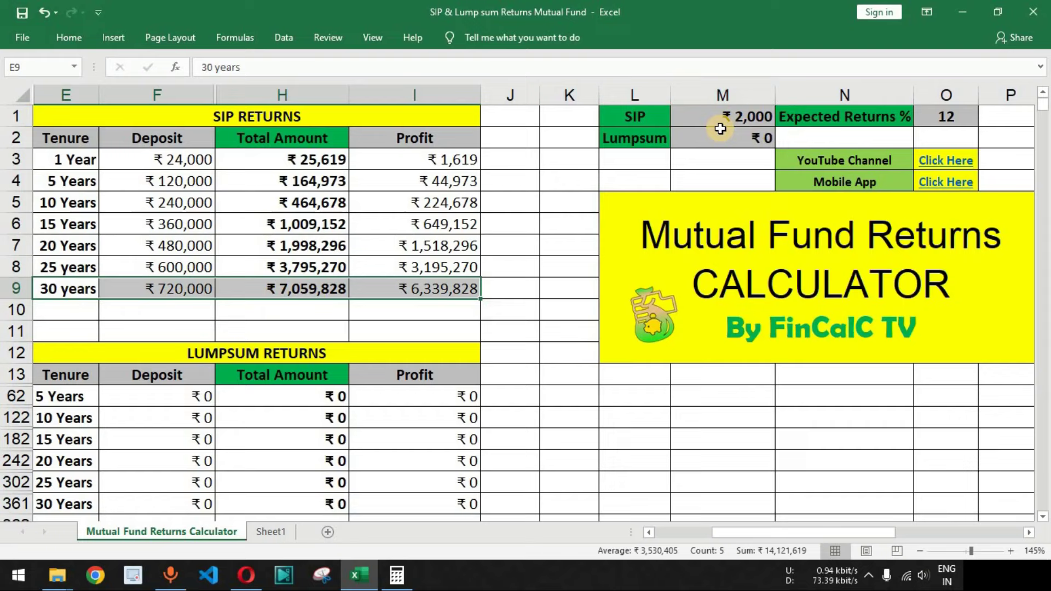
left_click(740, 114)
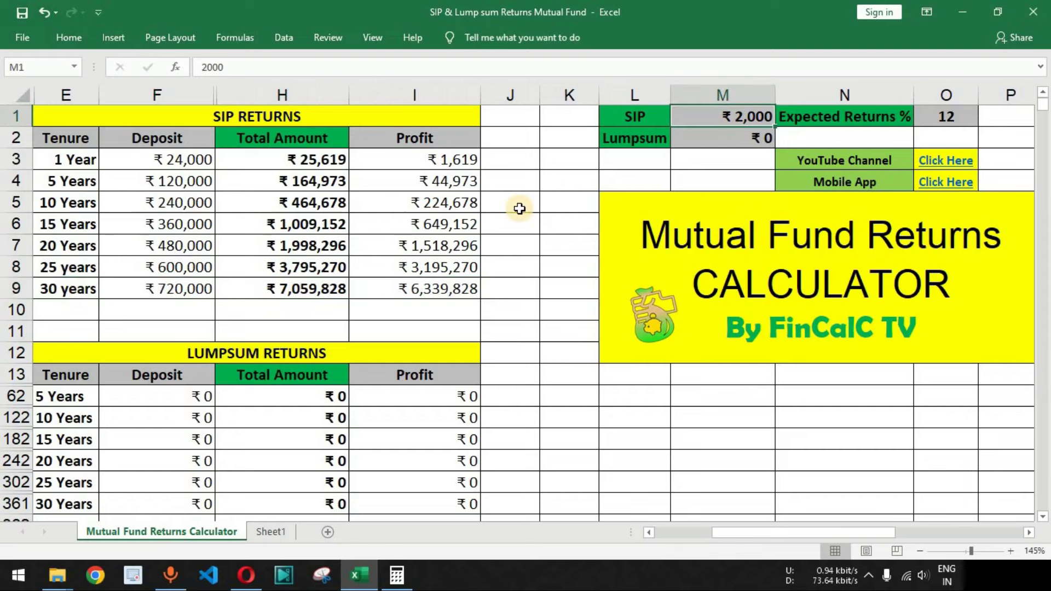
type("5")
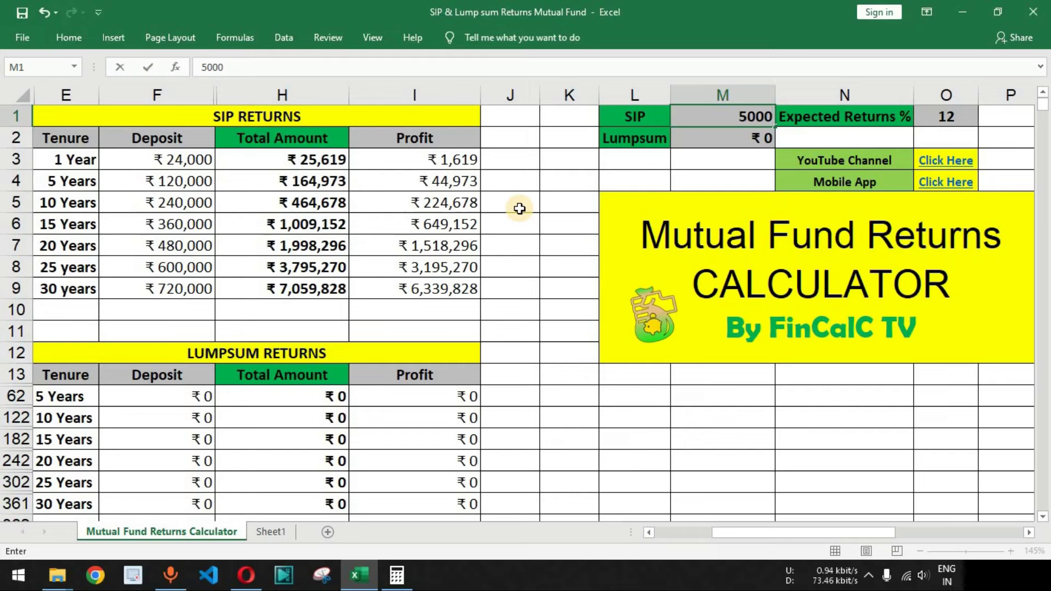
key("Return")
Examine the whole SIP returns table, focusing on the 20-year row and the 10- and 15-year rows
left_click_drag(66, 167, 421, 288)
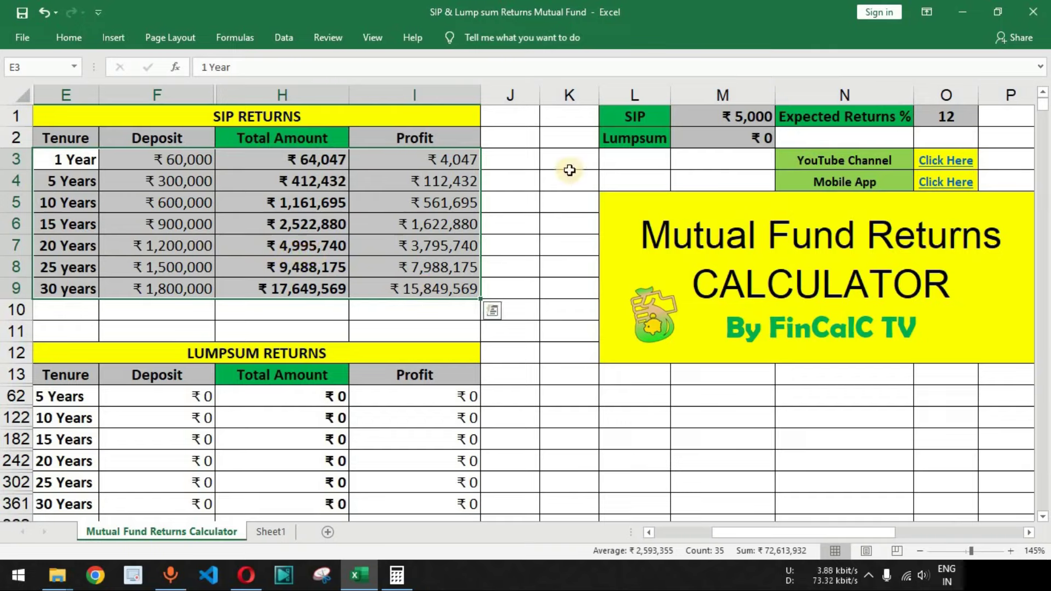
left_click_drag(65, 246, 286, 250)
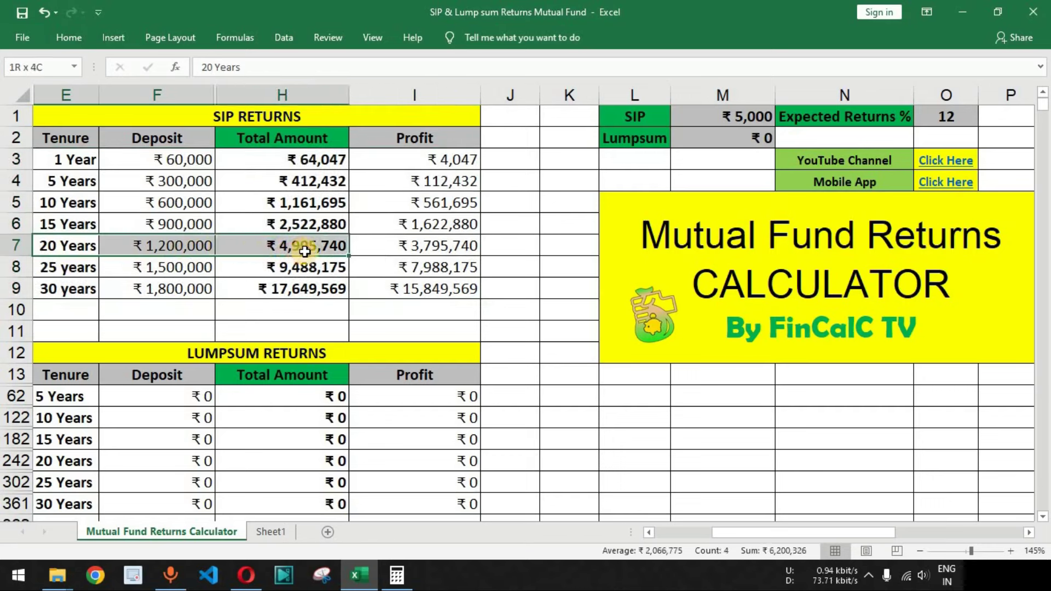
left_click_drag(344, 252, 397, 252)
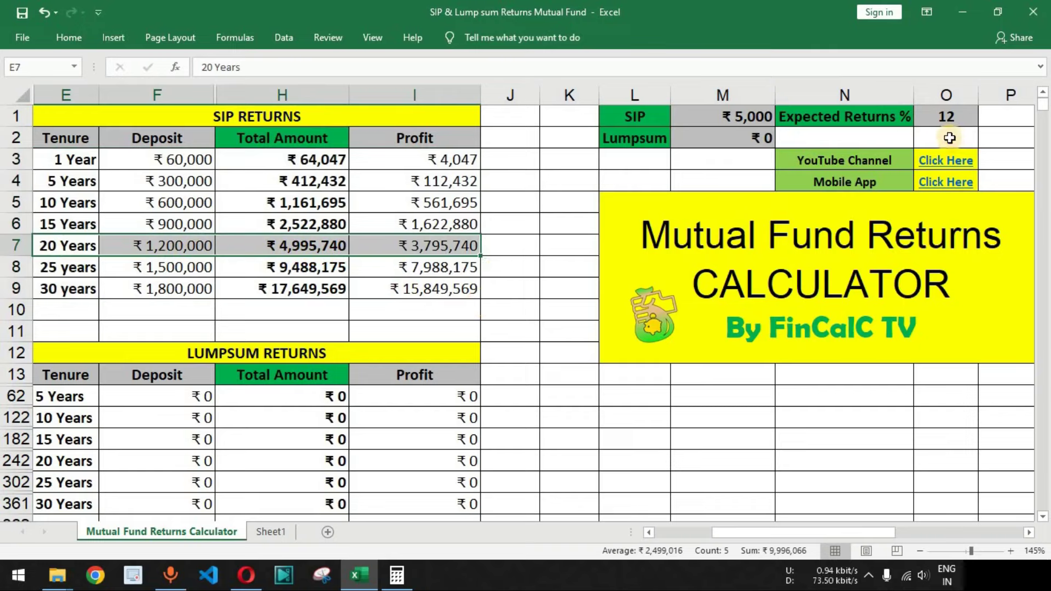
left_click(334, 251)
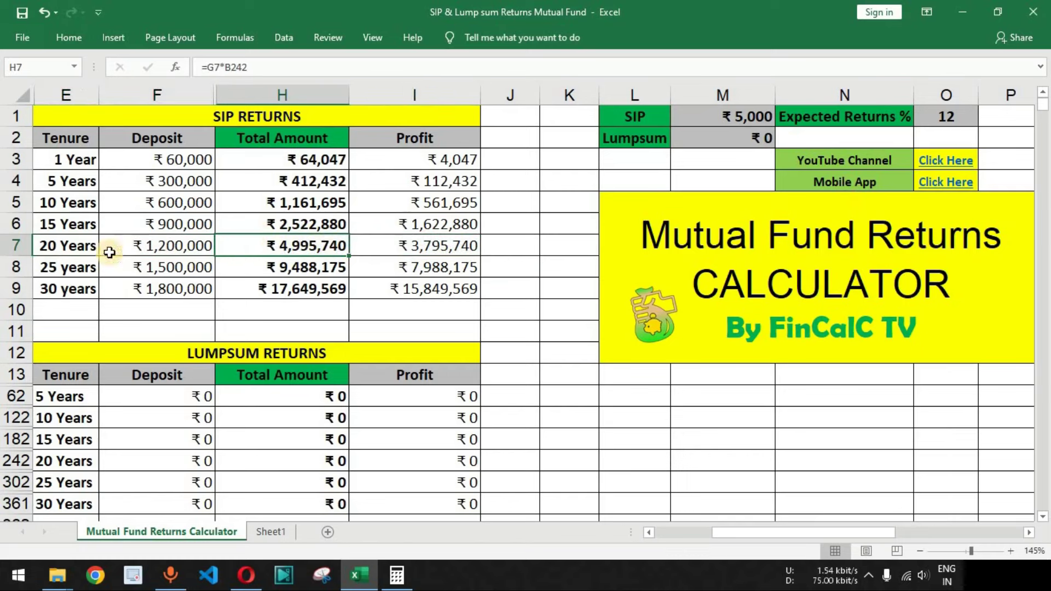
left_click_drag(70, 250, 419, 248)
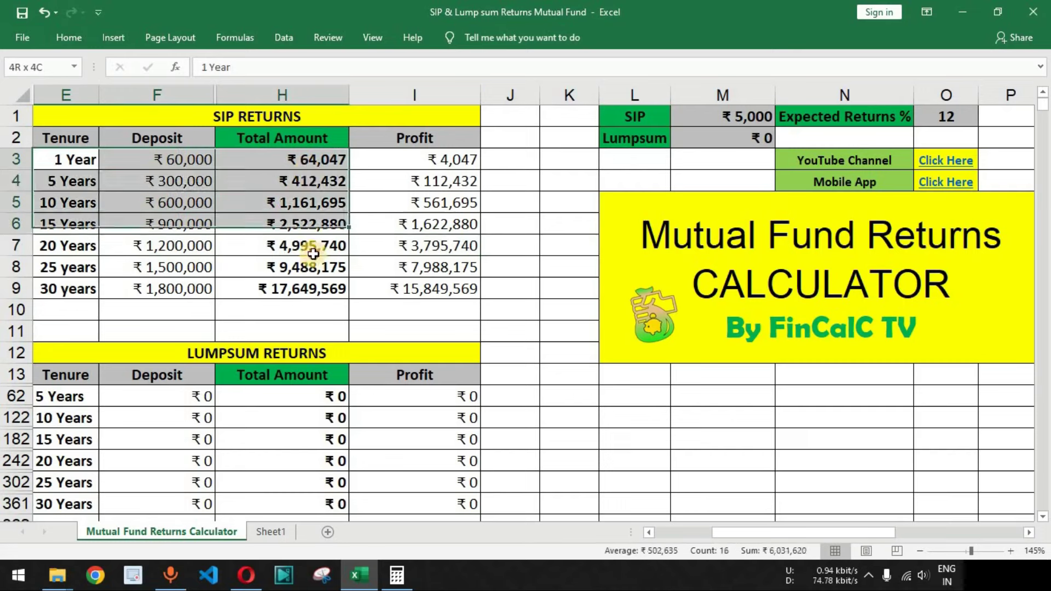
left_click_drag(308, 244, 446, 316)
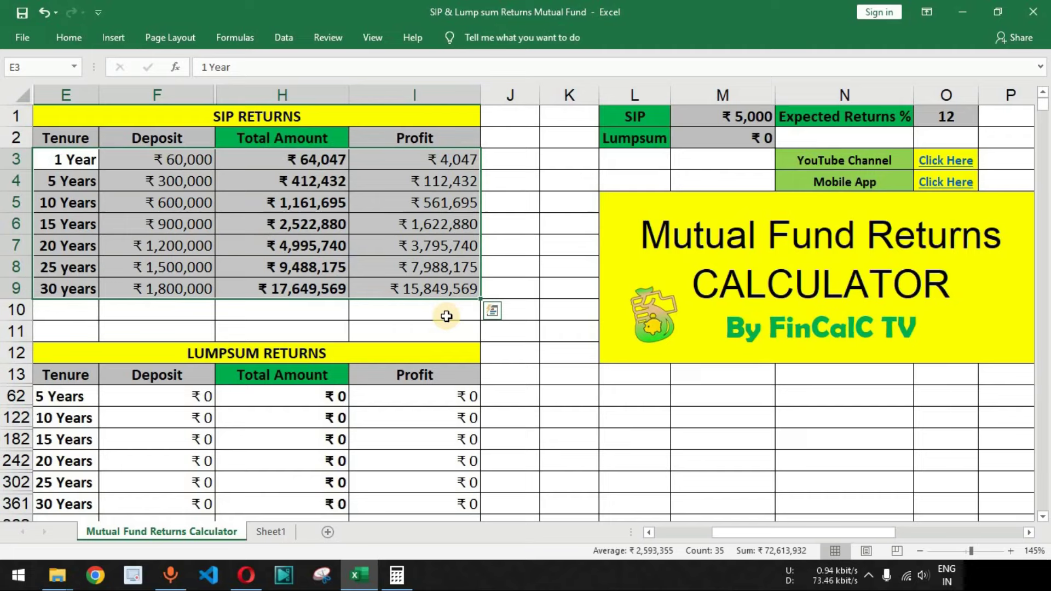
left_click_drag(81, 203, 438, 227)
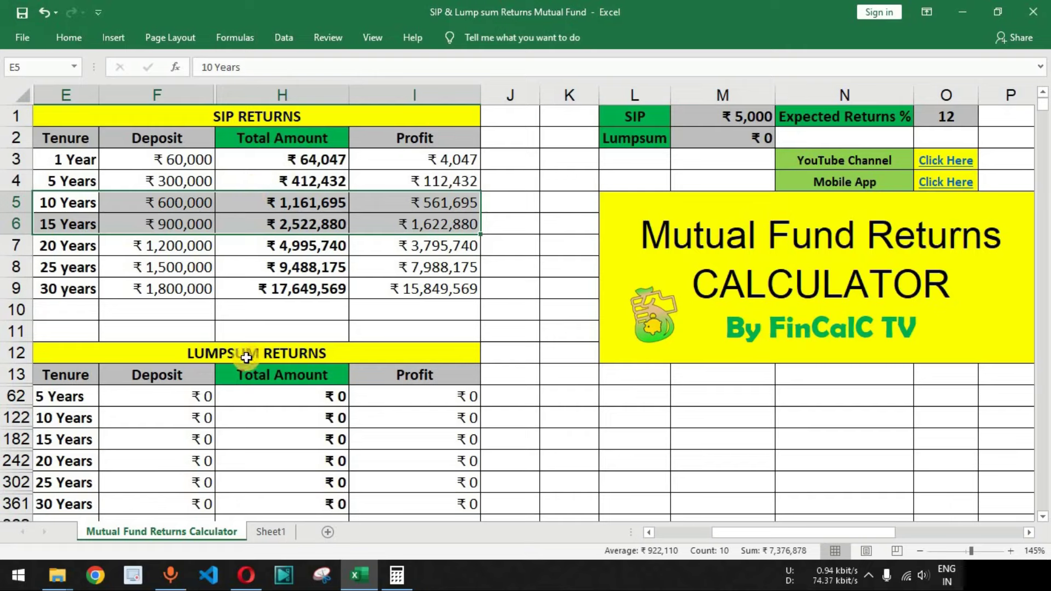
Set the lumpsum amount in cell M2 to 50000 to fill the Lumpsum Returns table
left_click_drag(246, 353, 247, 495)
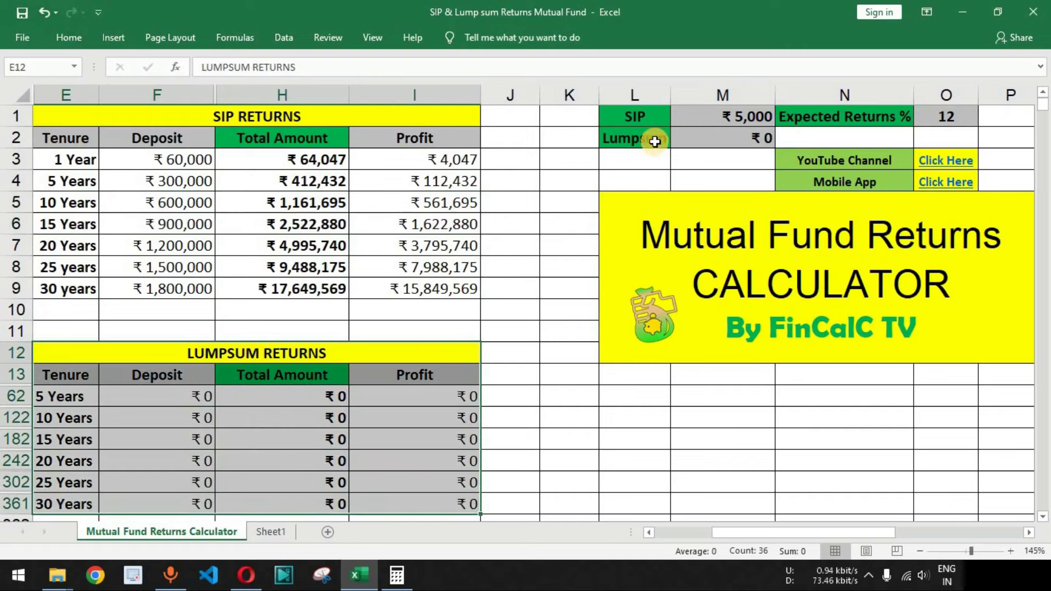
left_click(714, 138)
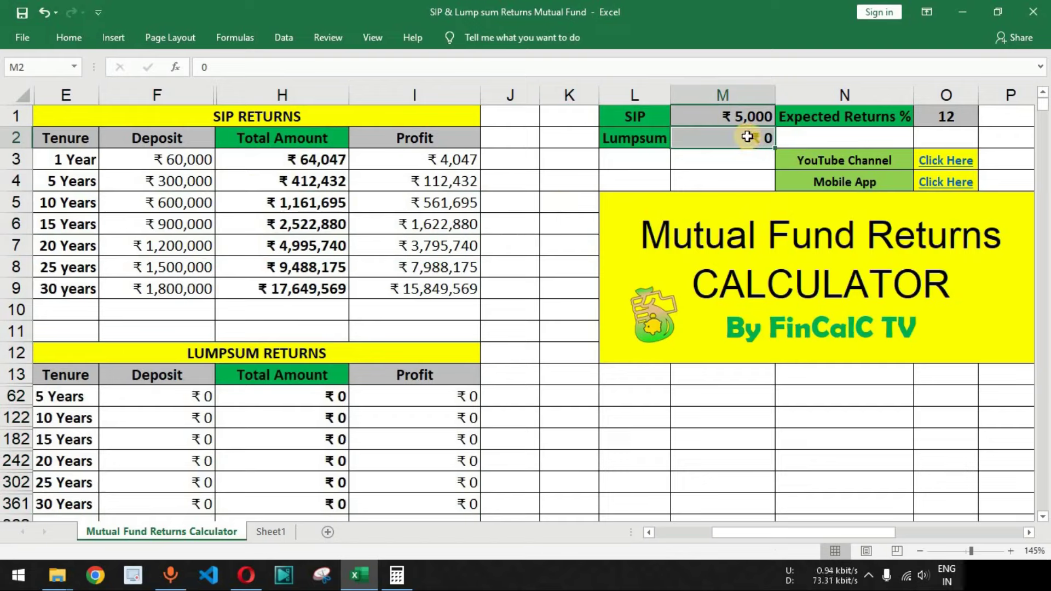
left_click_drag(52, 395, 422, 511)
left_click(727, 141)
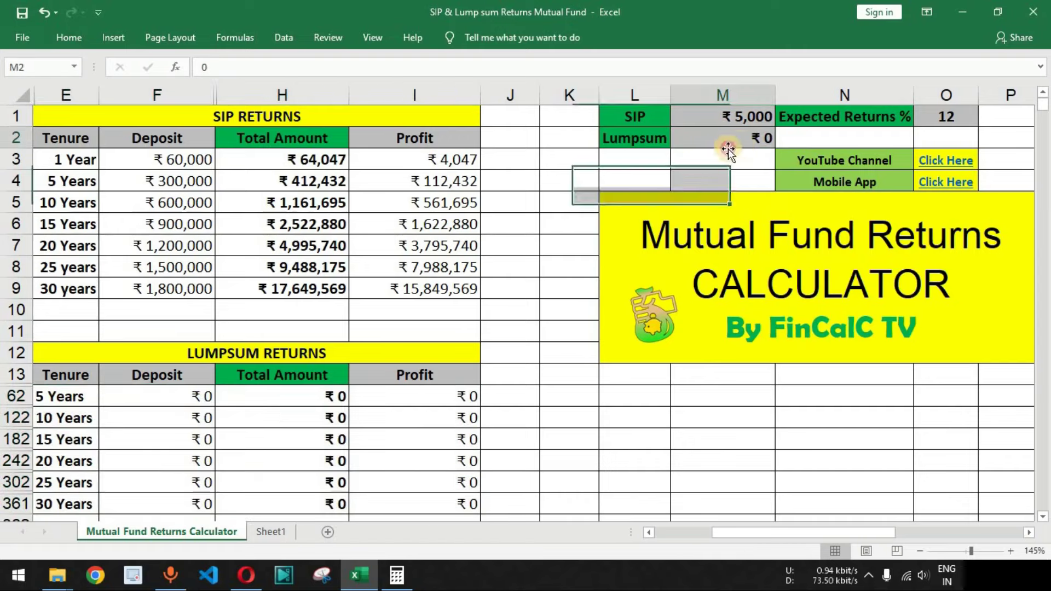
type("50000")
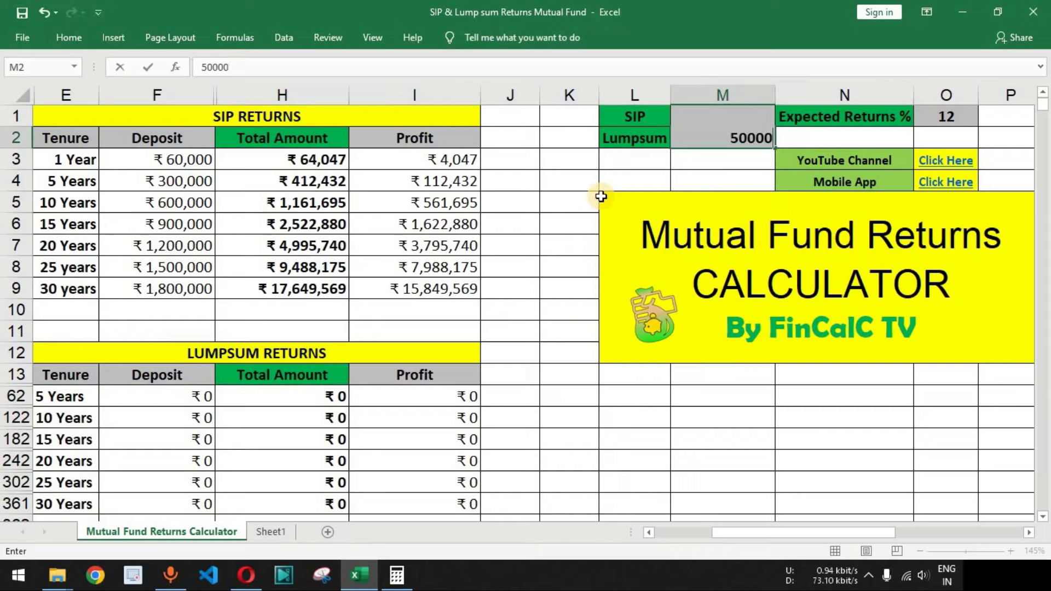
key("Return")
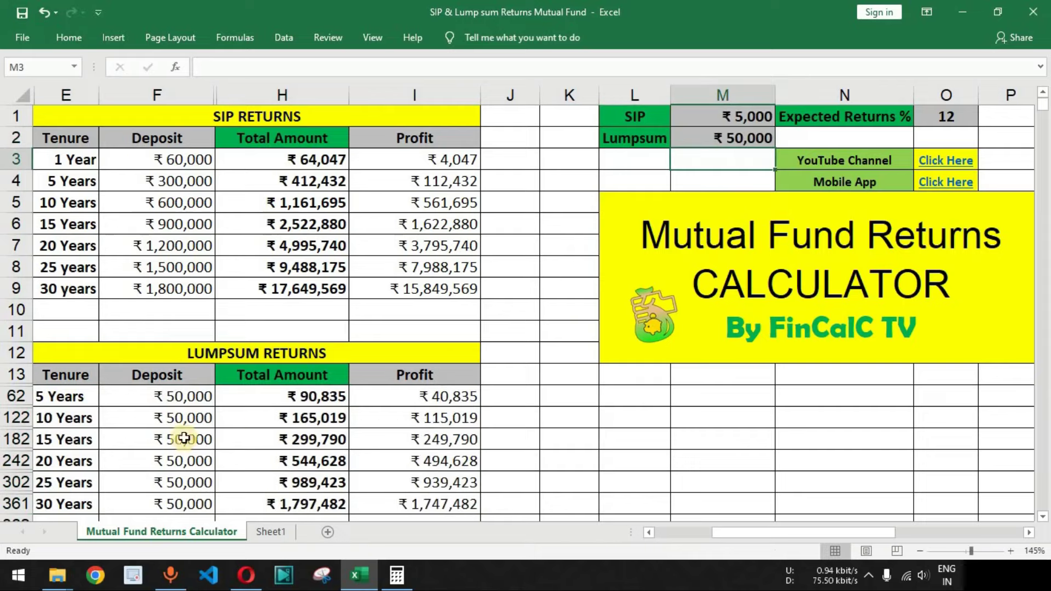
Examine the deposits and total amounts in the Lumpsum Returns table and the full 20-year lumpsum row
left_click_drag(177, 403, 208, 505)
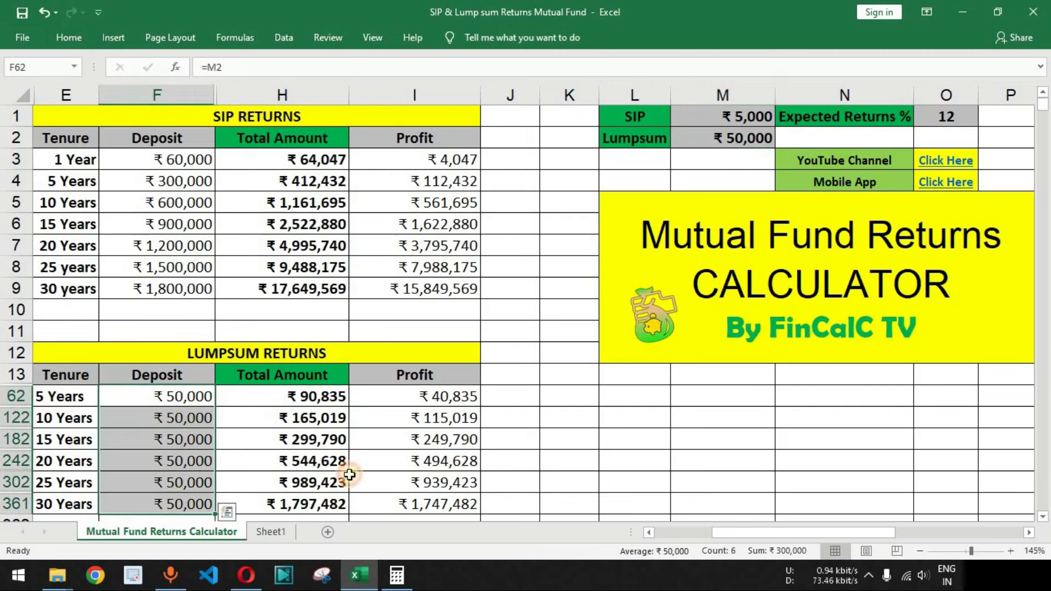
left_click_drag(299, 378, 297, 503)
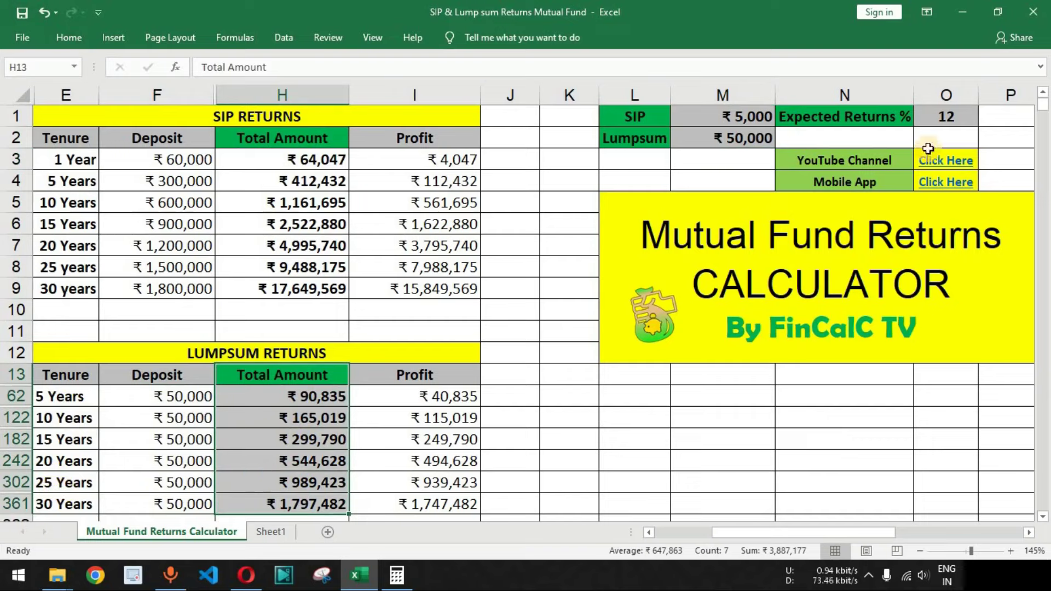
left_click(949, 116)
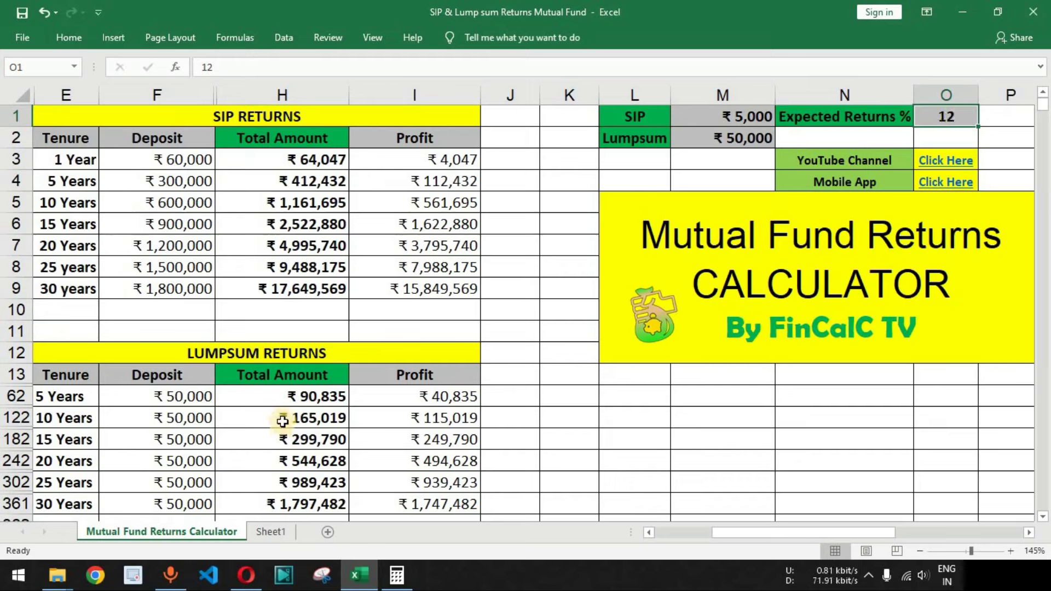
left_click(310, 376)
left_click_drag(309, 420, 312, 504)
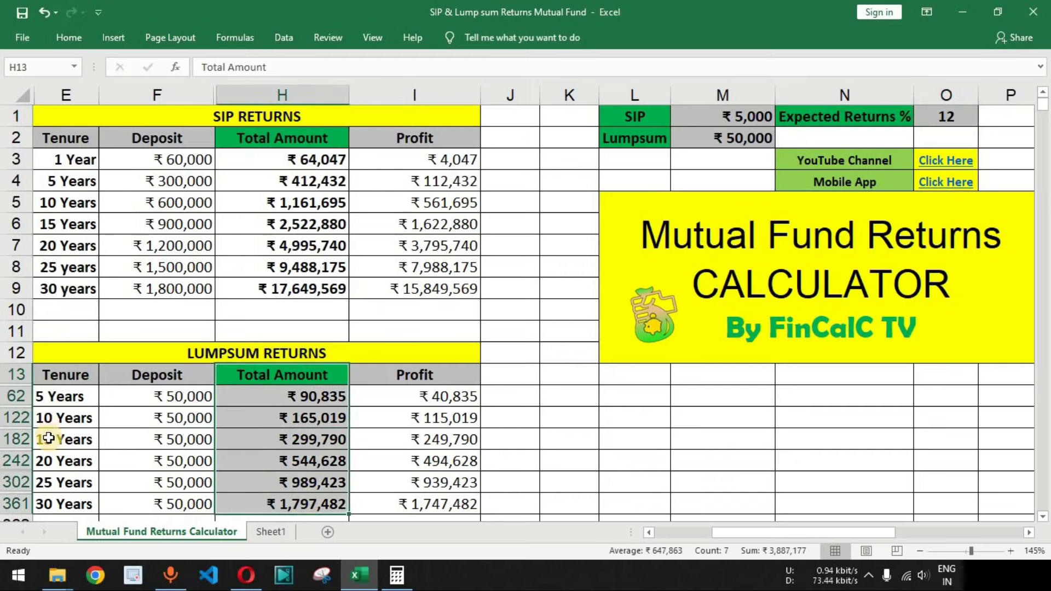
left_click_drag(61, 461, 482, 463)
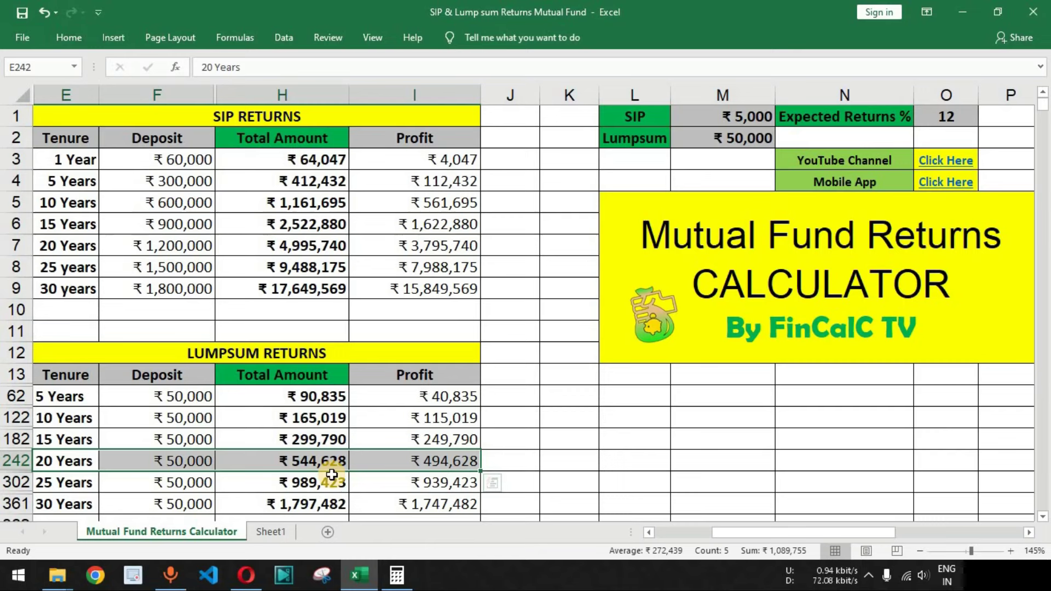
left_click(22, 95)
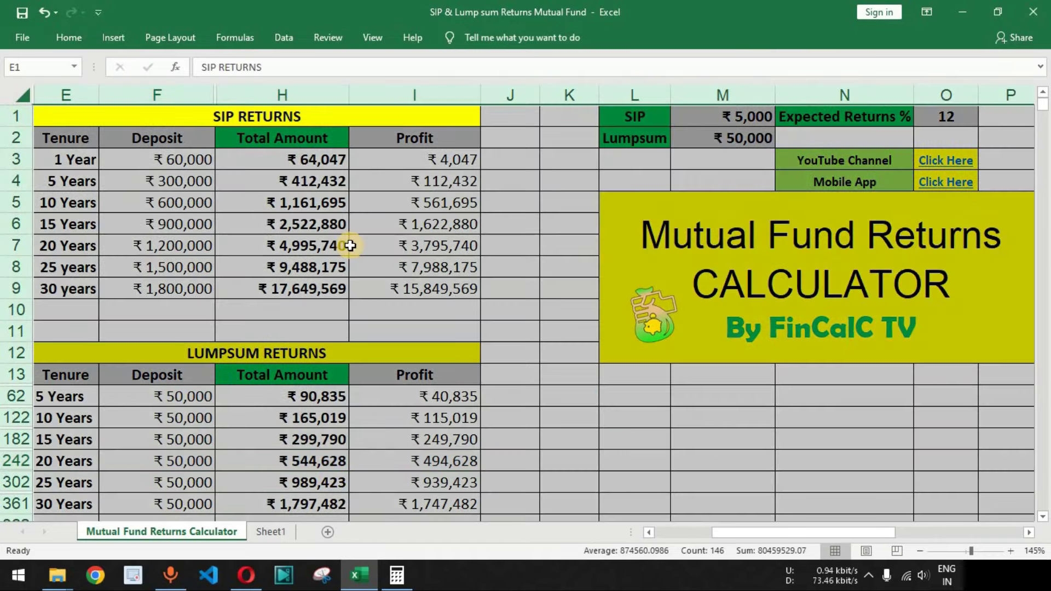
Switch to the Opera browser and find the SIP and lump sum calculator download form in the fincalc-blog.in article, reading its heading and instructions
left_click(246, 575)
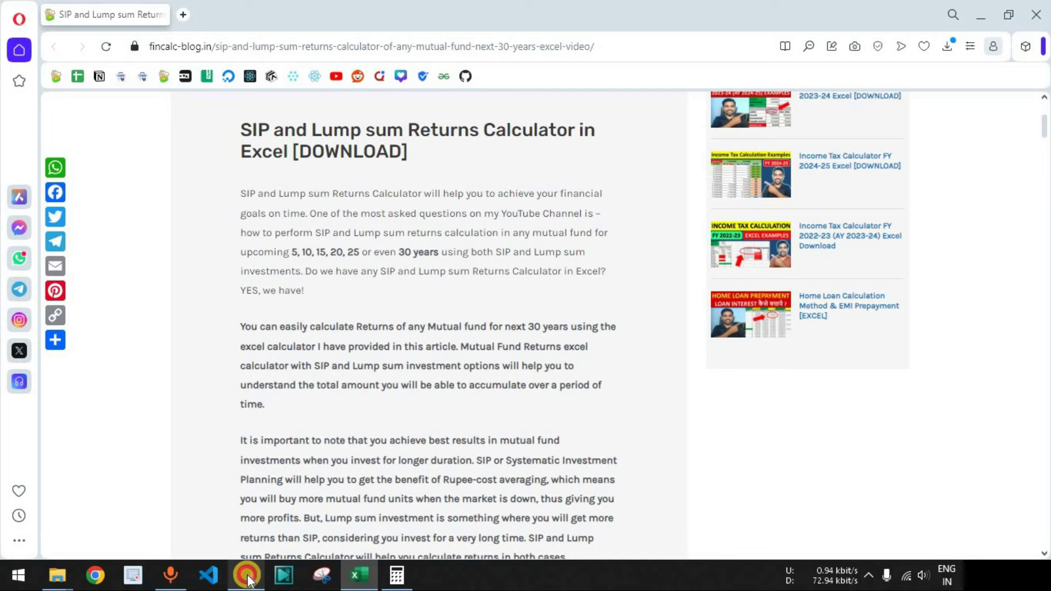
left_click(611, 47)
left_click_drag(660, 44, 129, 44)
scroll(520, 305, "down", 15)
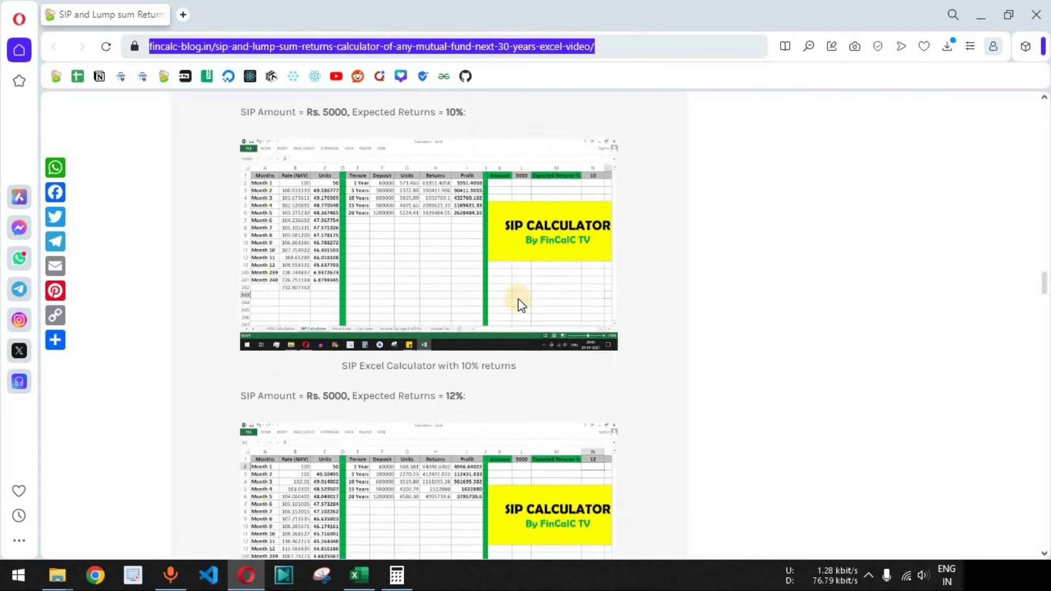
scroll(520, 304, "down", 14)
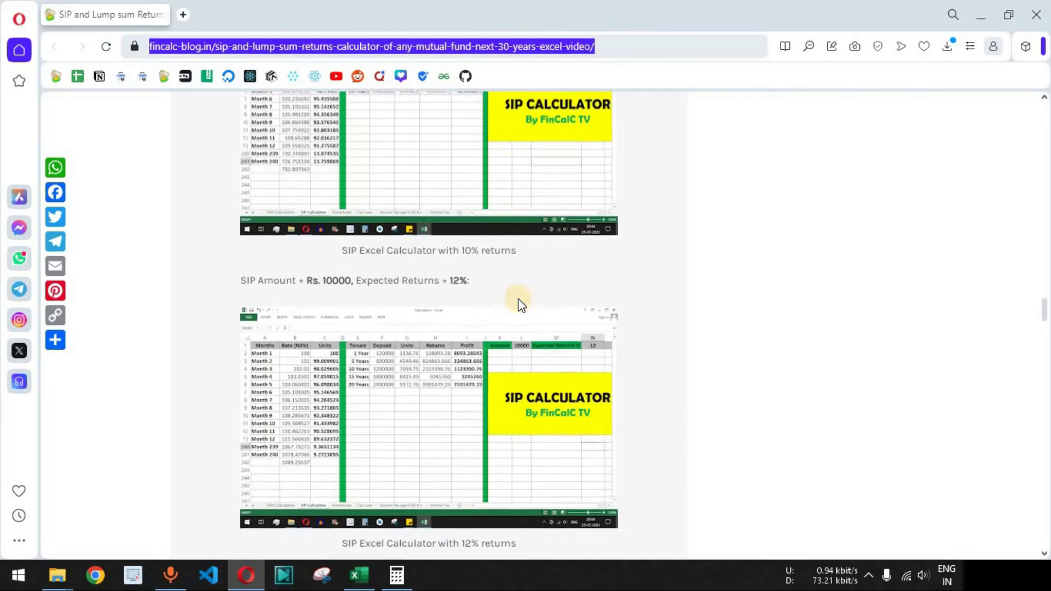
scroll(520, 305, "down", 14)
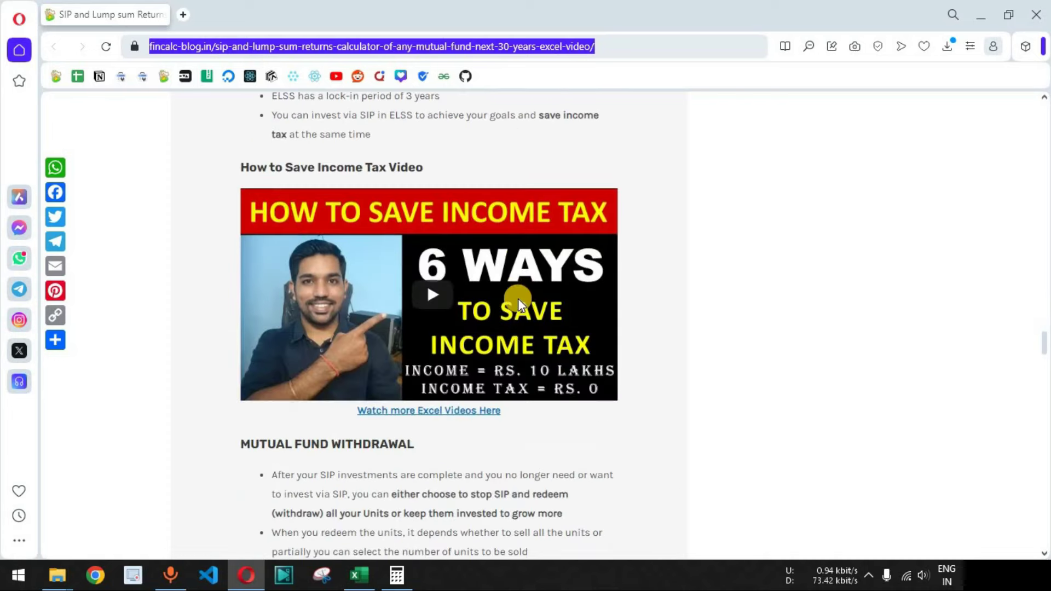
scroll(518, 298, "down", 14)
scroll(438, 274, "up", 3)
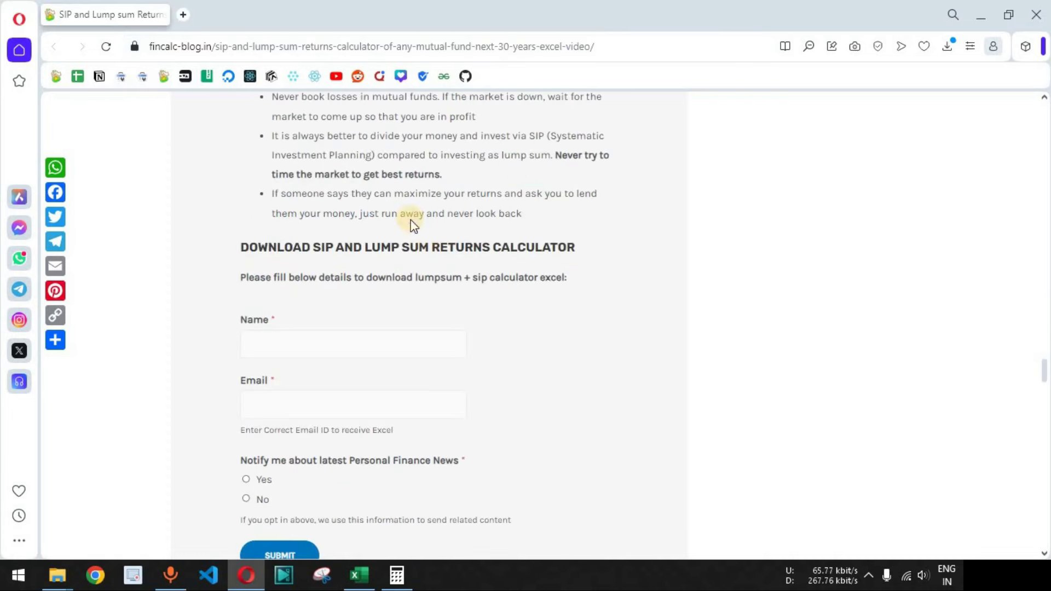
left_click_drag(243, 247, 563, 241)
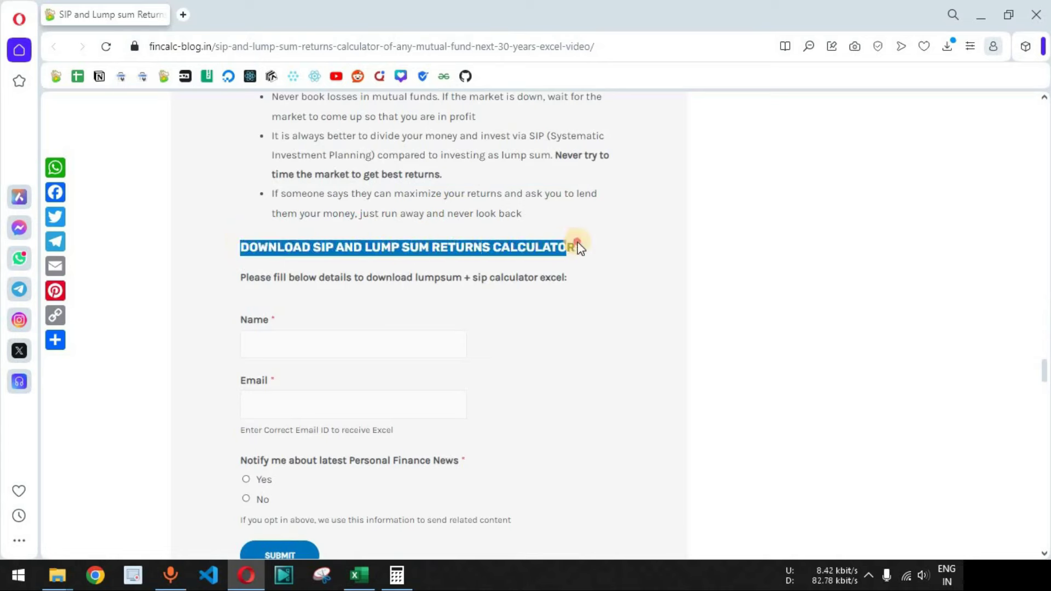
left_click_drag(249, 278, 560, 304)
left_click(621, 316)
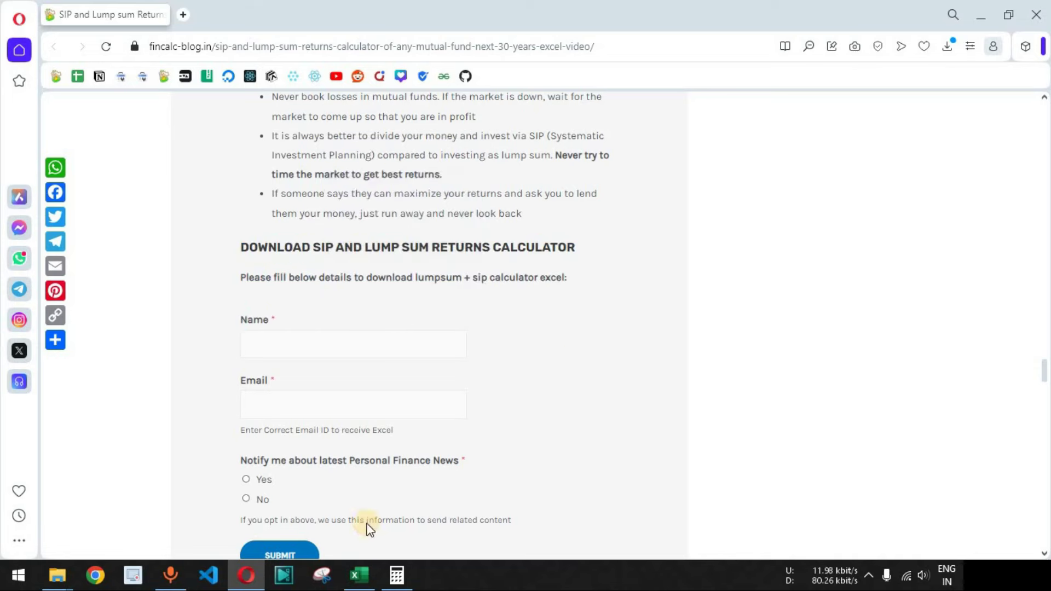
Switch to Excel to review the SIP and lumpsum returns tables together, and return to the download form in Opera
left_click(359, 575)
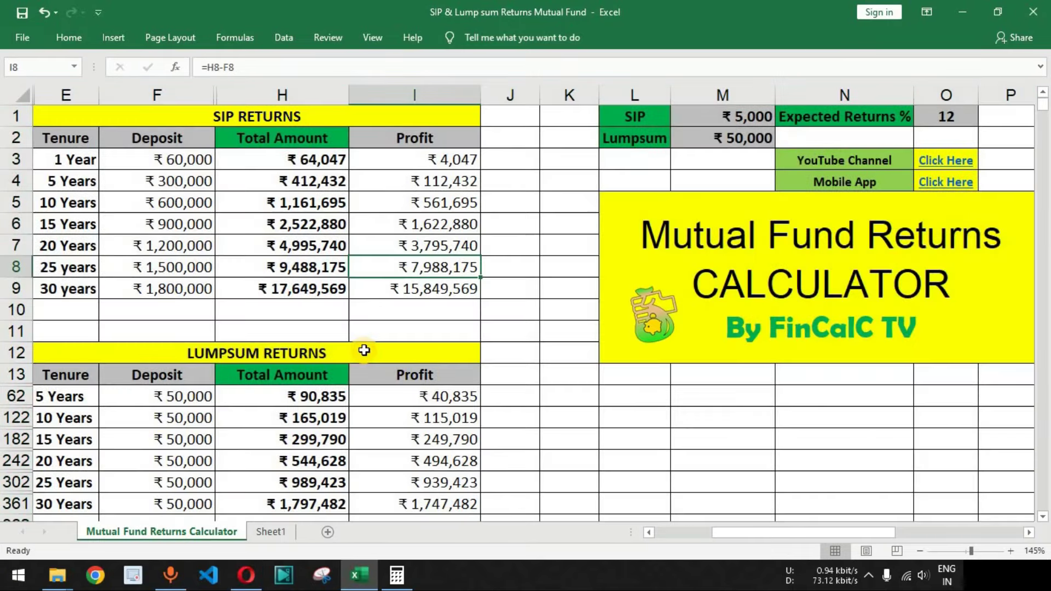
left_click_drag(140, 112, 356, 425)
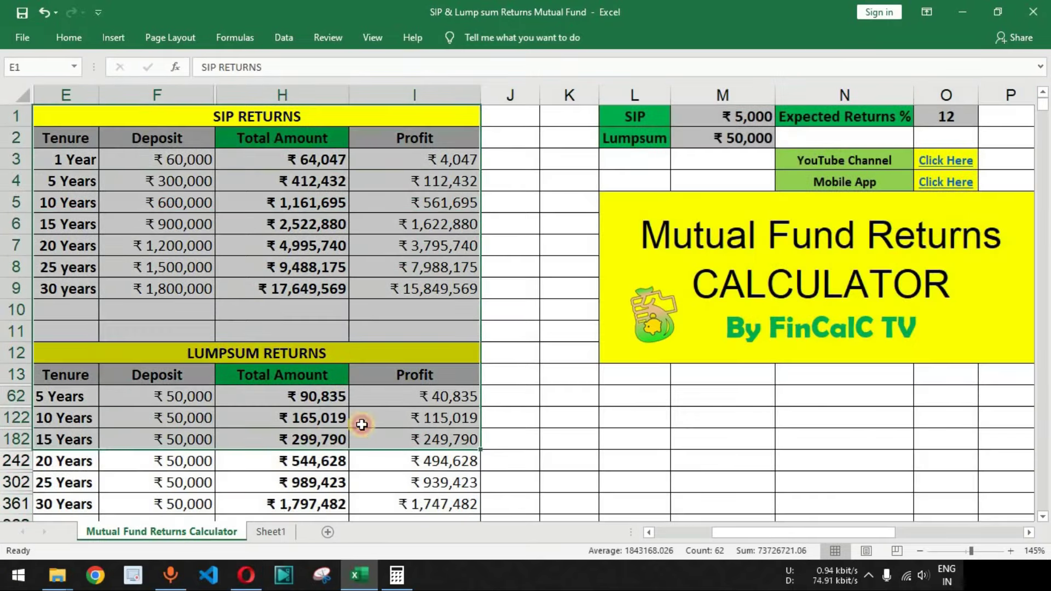
left_click(246, 575)
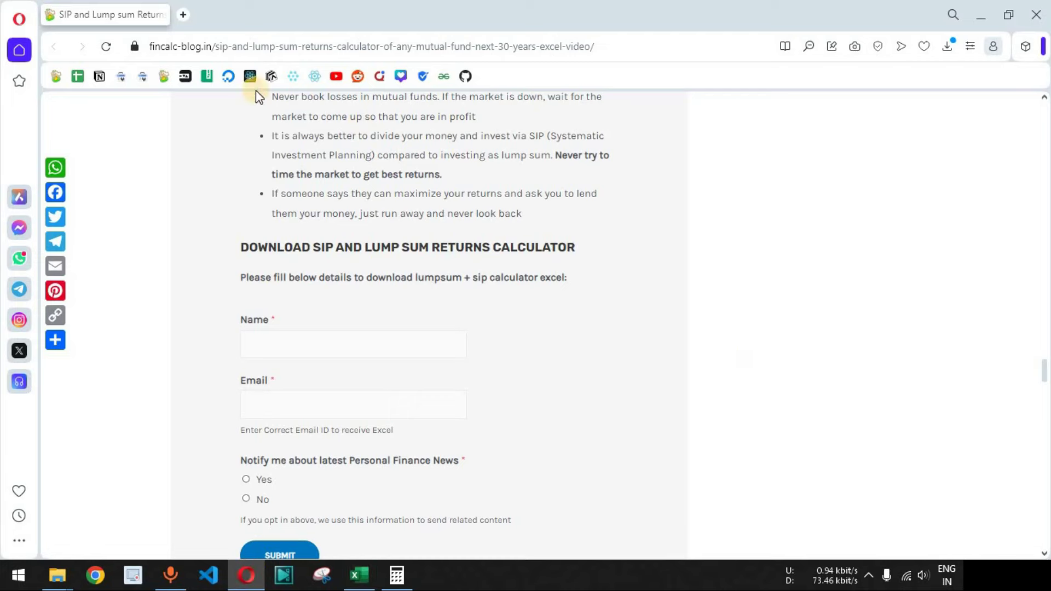
Search the web in a new tab for "fincalc sip calculator"
scroll(852, 347, "up", 8)
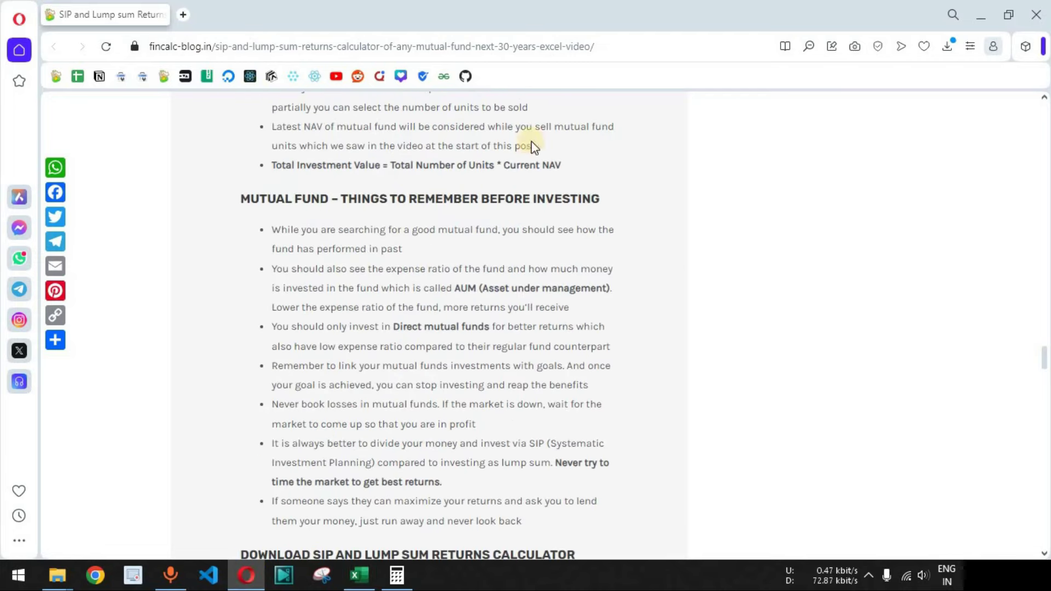
left_click(183, 15)
left_click(359, 239)
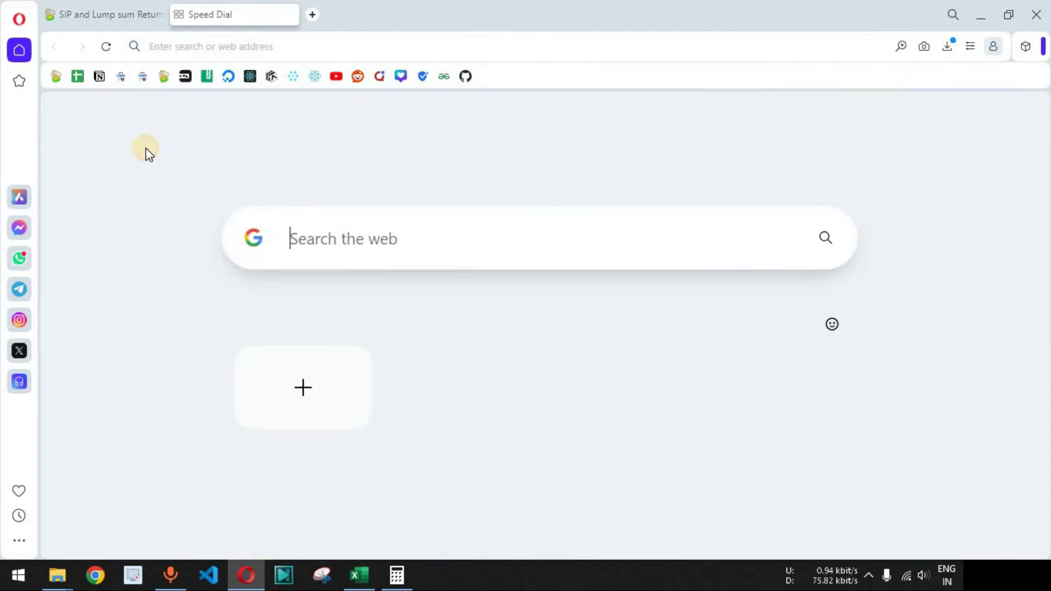
type("fincalc")
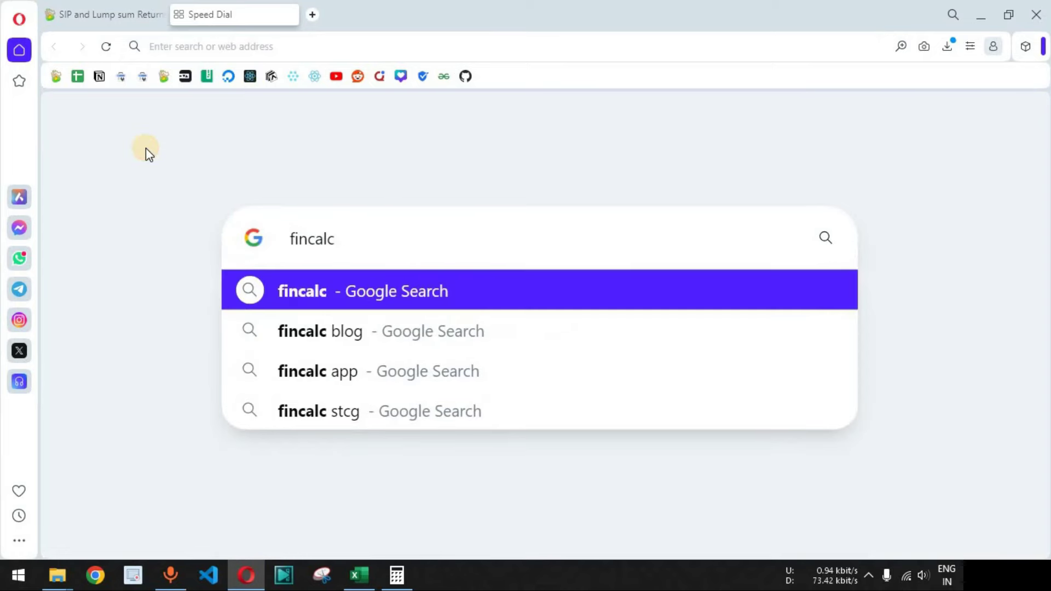
type(" sip calculator")
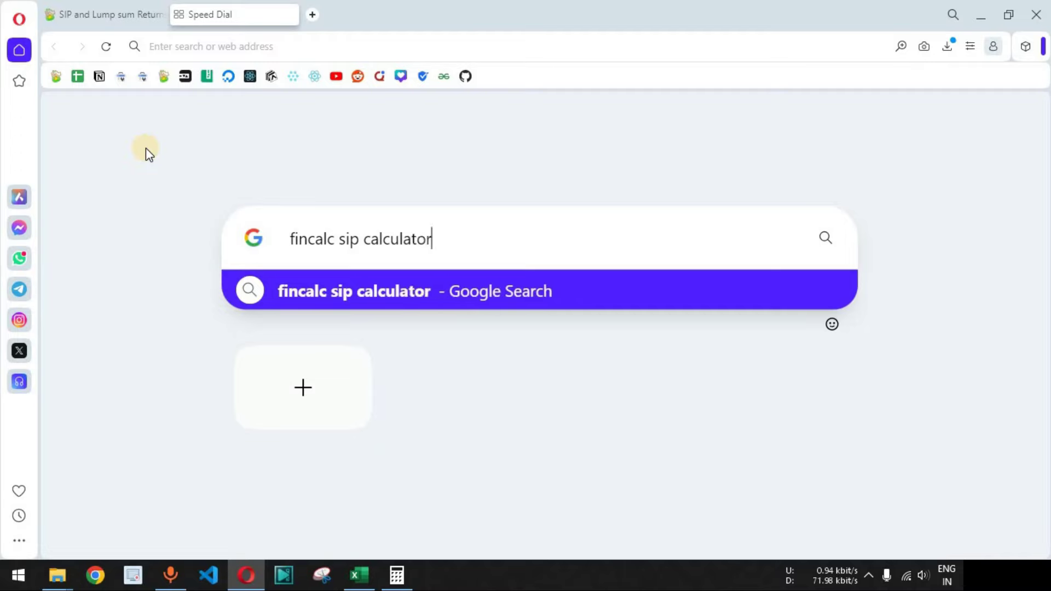
key("Return")
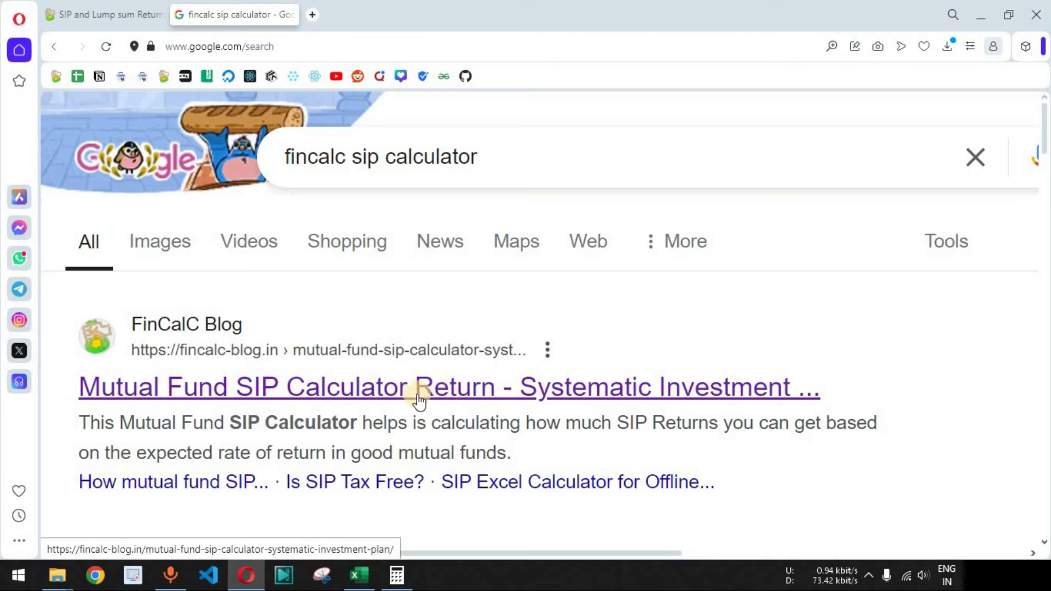
Open the FinCalC Blog Mutual Fund SIP Calculator result and find its online calculator form
left_click(385, 396)
left_click_drag(166, 233, 478, 262)
scroll(633, 274, "down", 5)
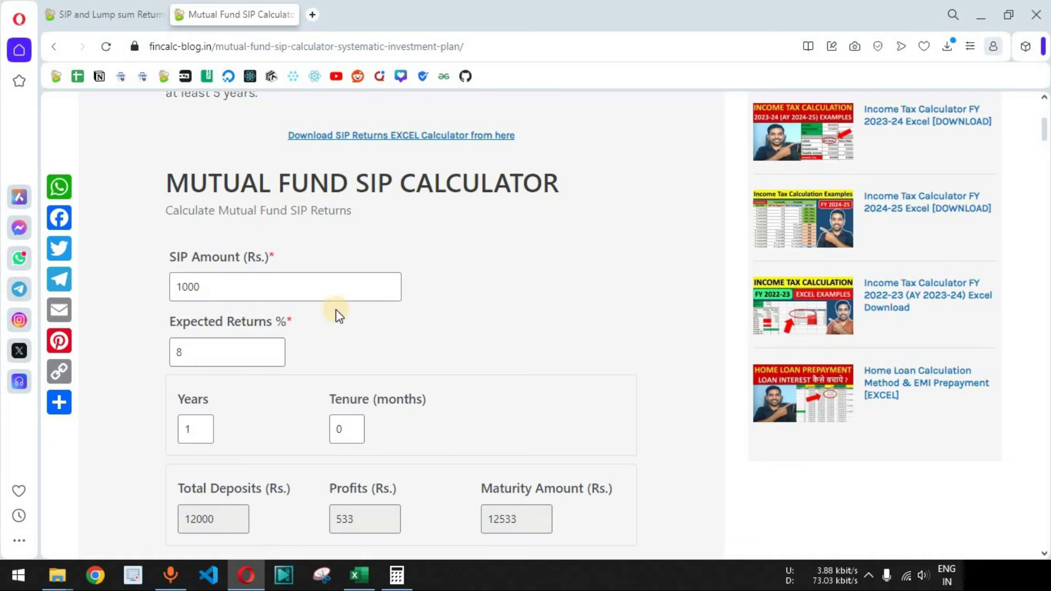
scroll(496, 291, "down", 1)
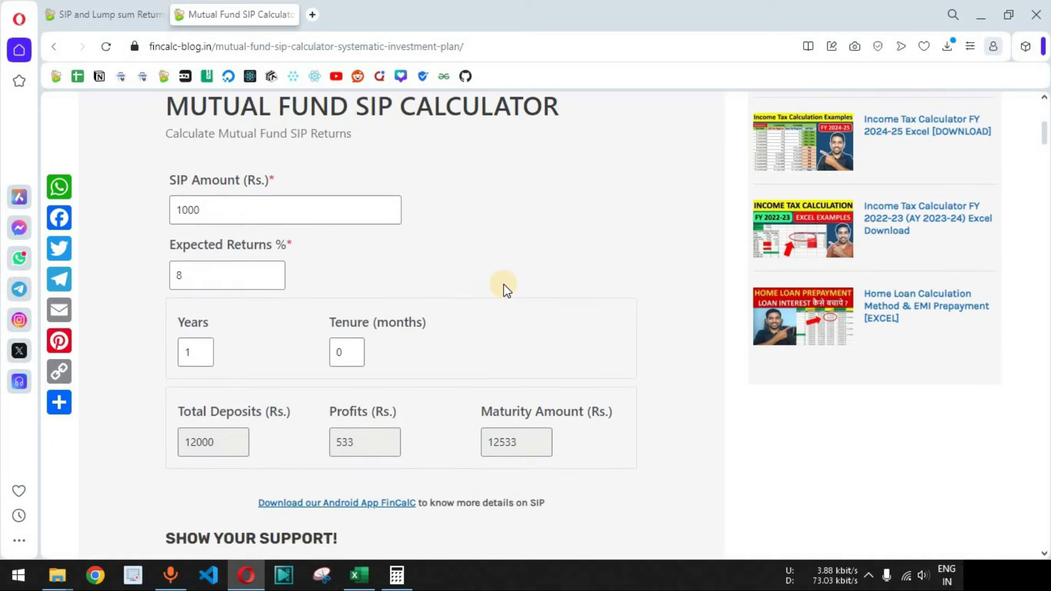
Switch to Excel and check the SIP amount in cell M1 and the expected returns percentage in O1
left_click(360, 574)
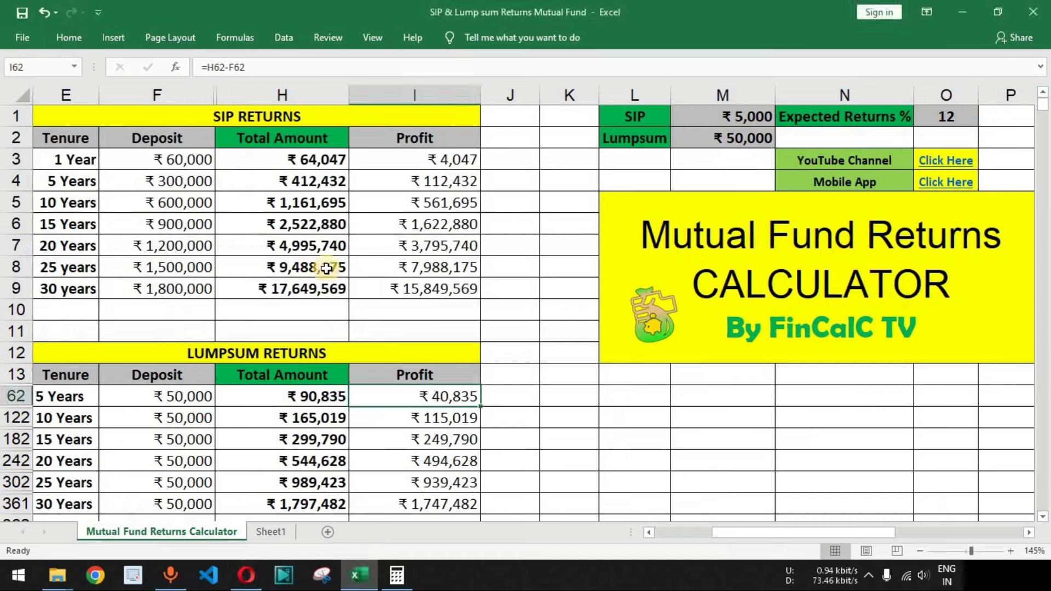
left_click(754, 119)
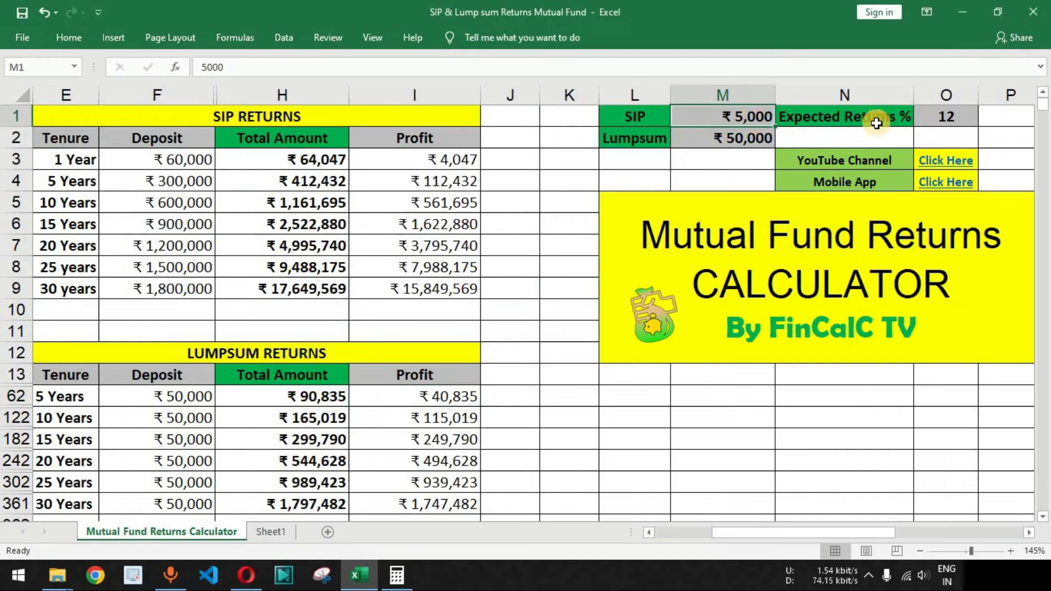
left_click(924, 118)
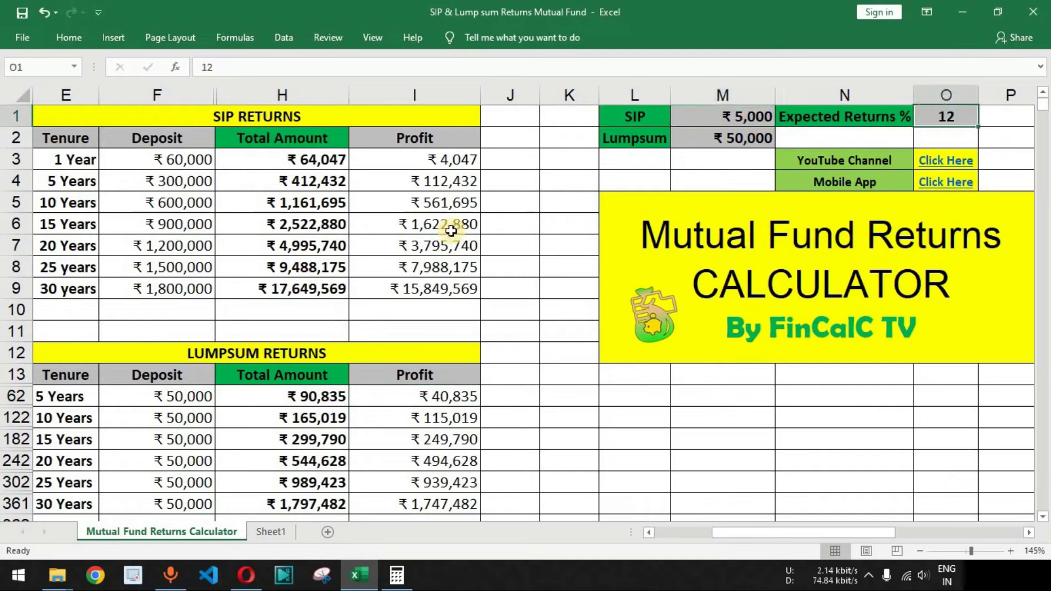
Back in Opera, set the online SIP calculator to an amount of 5000, expected returns of 12% and 20 years
key("alt+Tab")
double_click(204, 210)
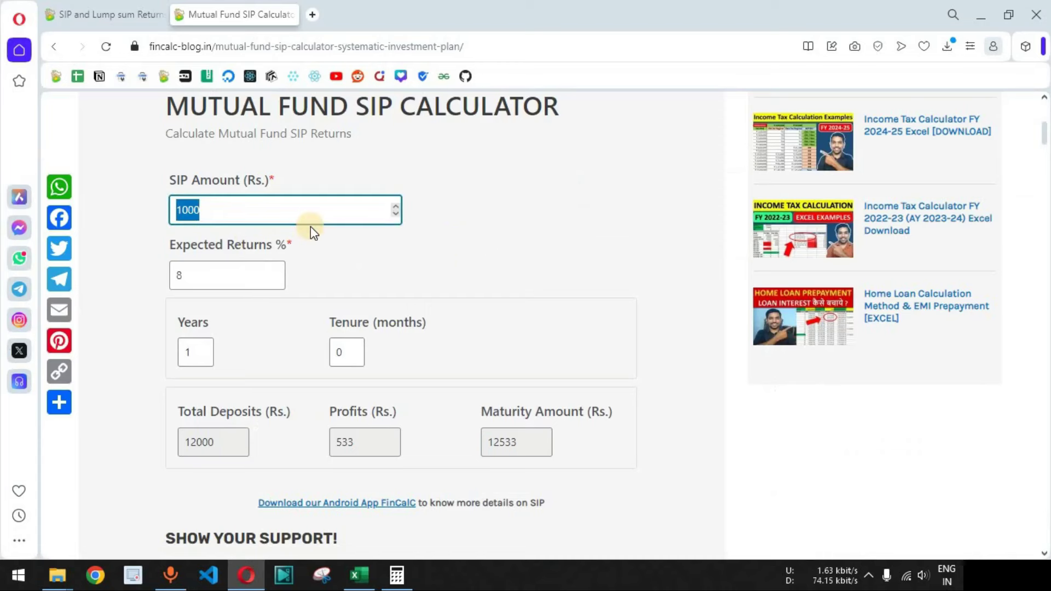
type("5000")
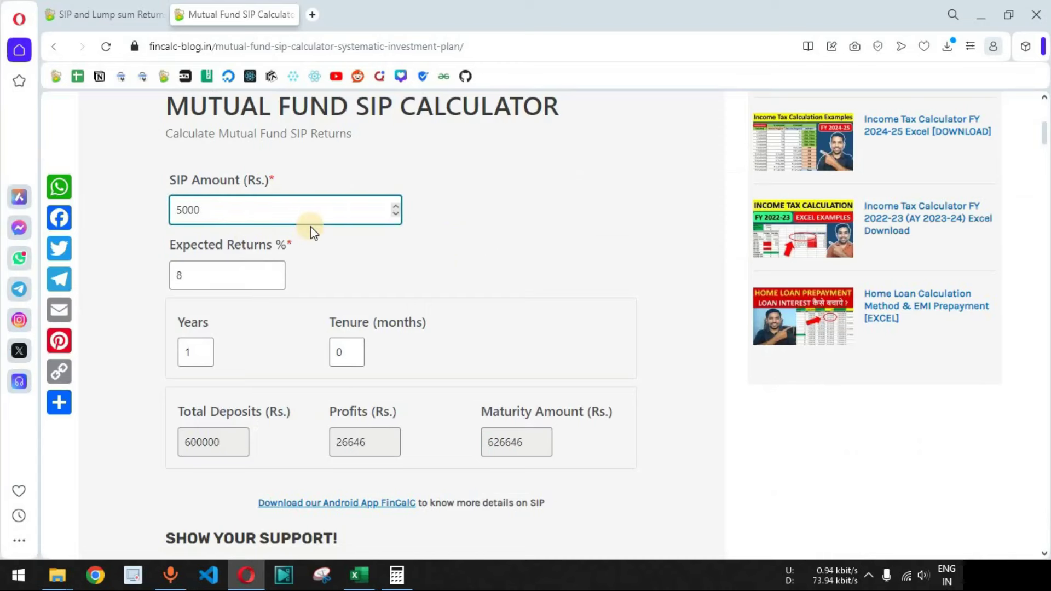
double_click(171, 274)
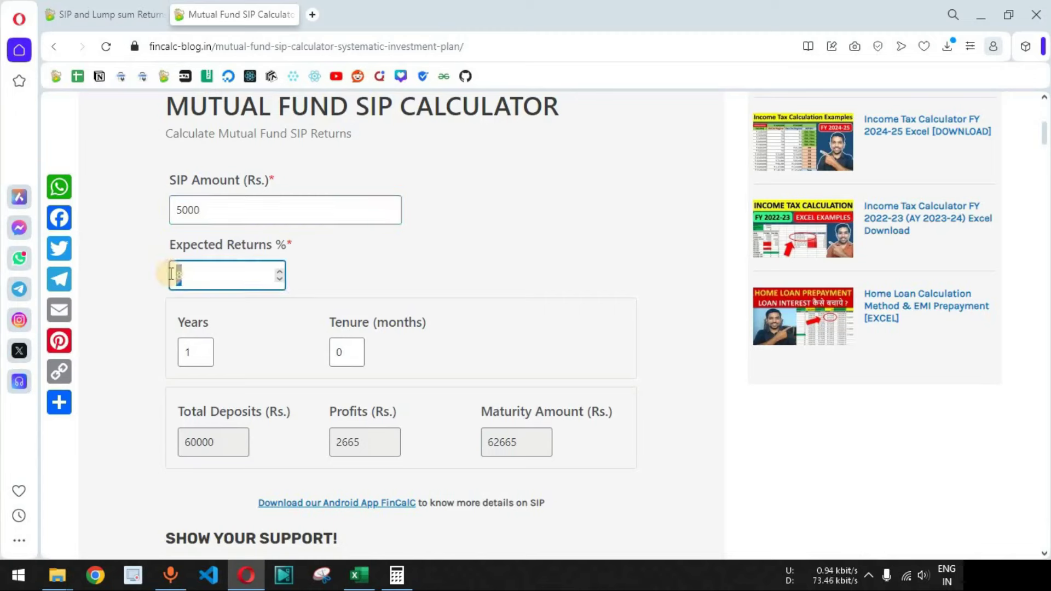
left_click_drag(193, 357, 166, 353)
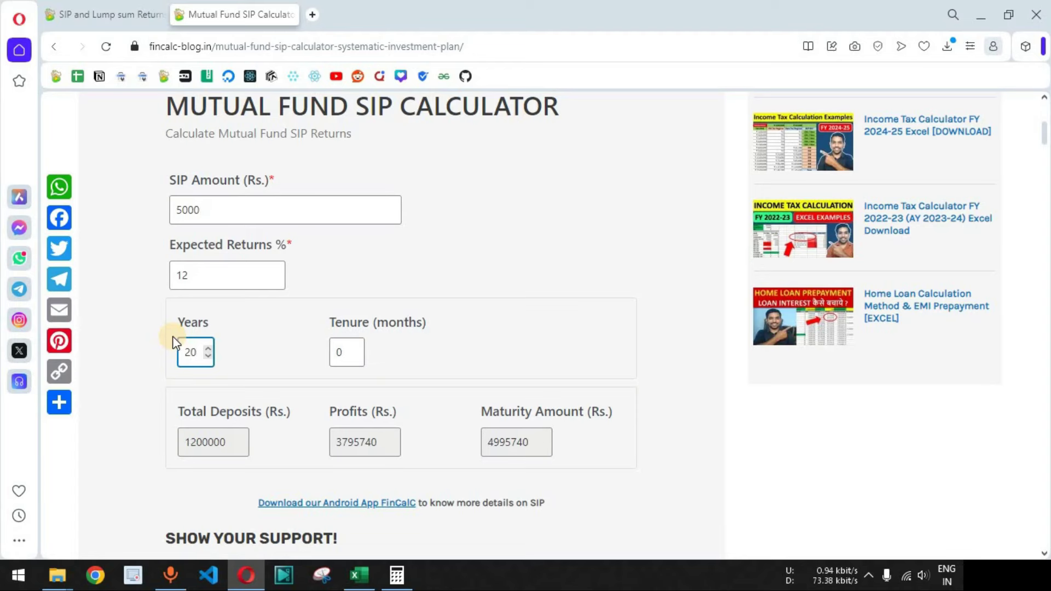
Compare the online maturity amount with the 20-year SIP total in Excel, and review the SIP and lumpsum returns tables
key("ctrl+plus")
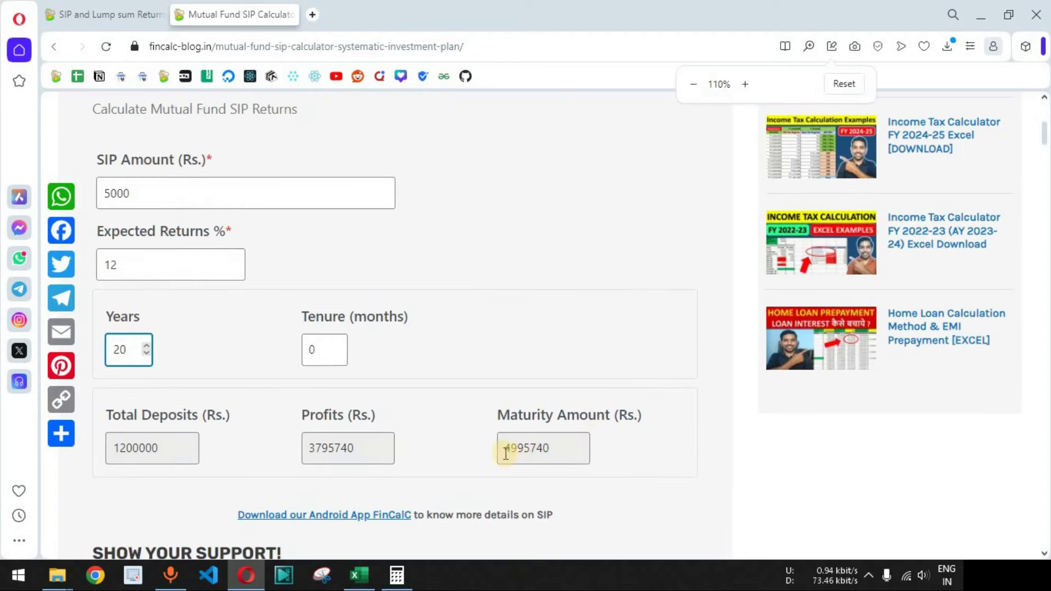
left_click_drag(562, 452, 505, 448)
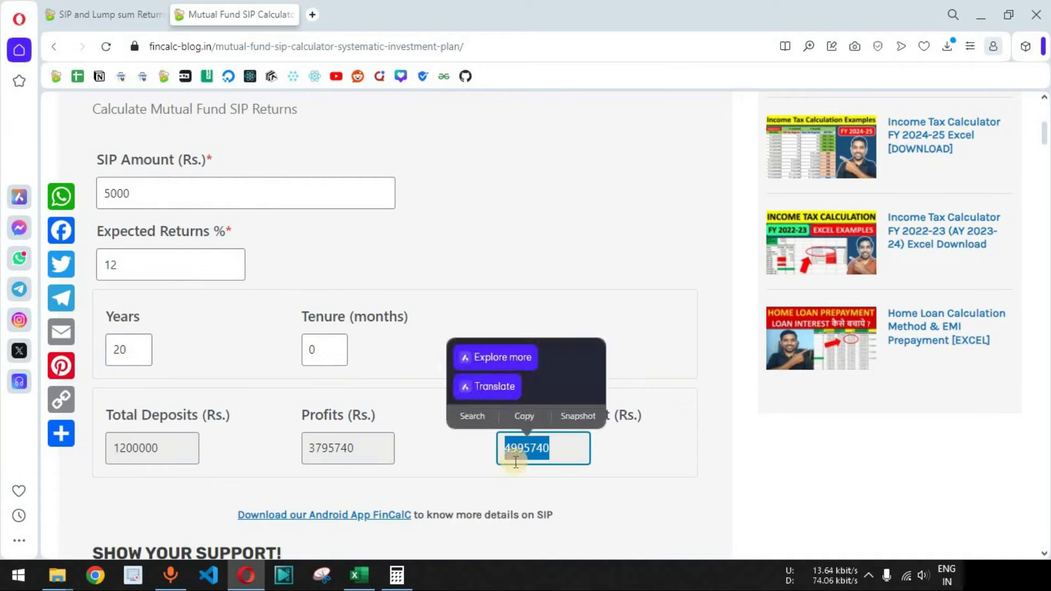
key("alt+Tab")
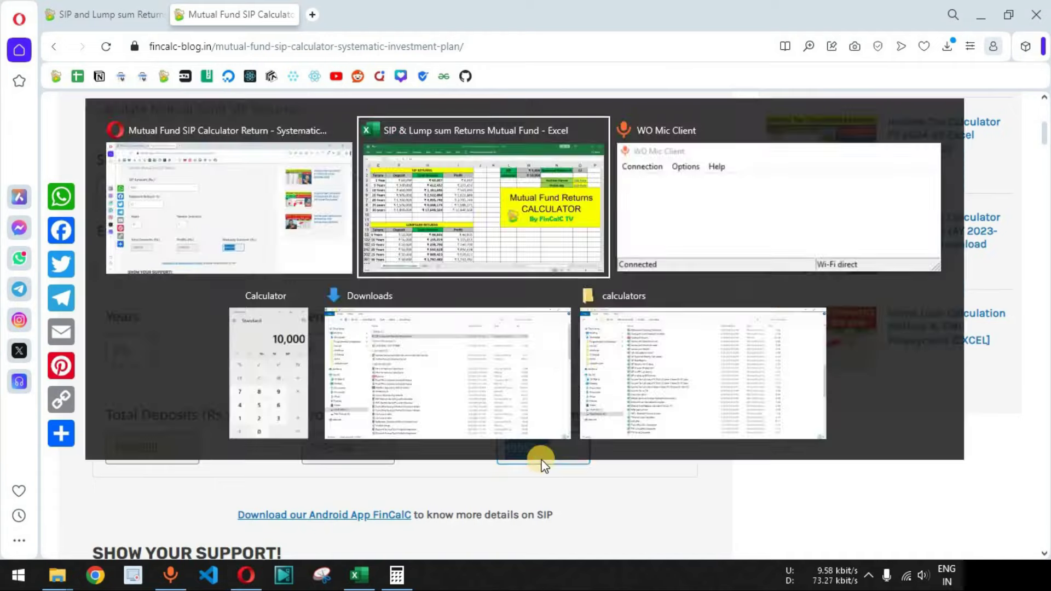
left_click(299, 247)
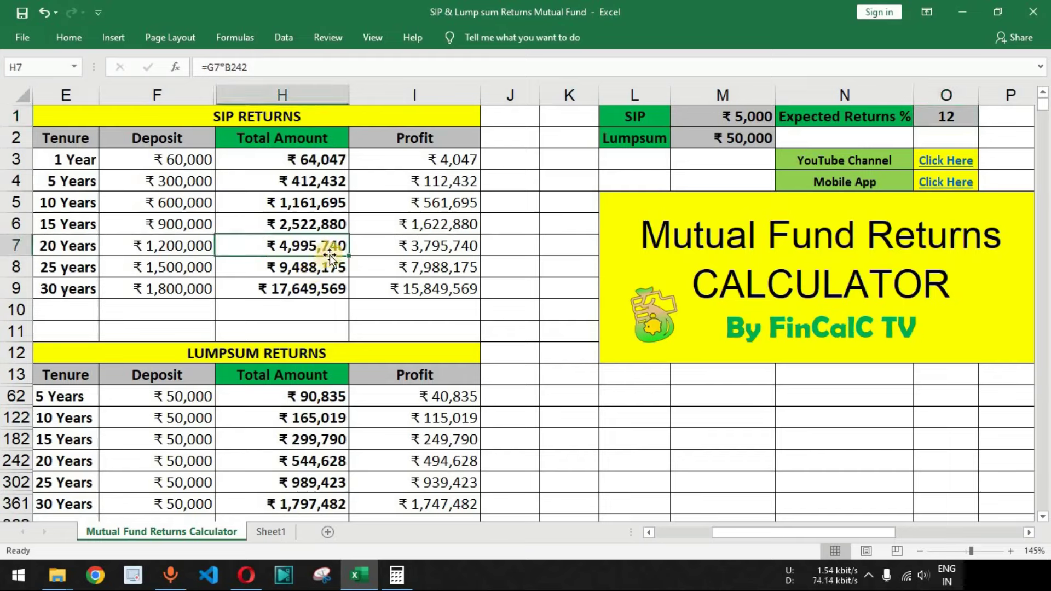
left_click_drag(96, 118, 580, 504)
left_click_drag(82, 160, 491, 456)
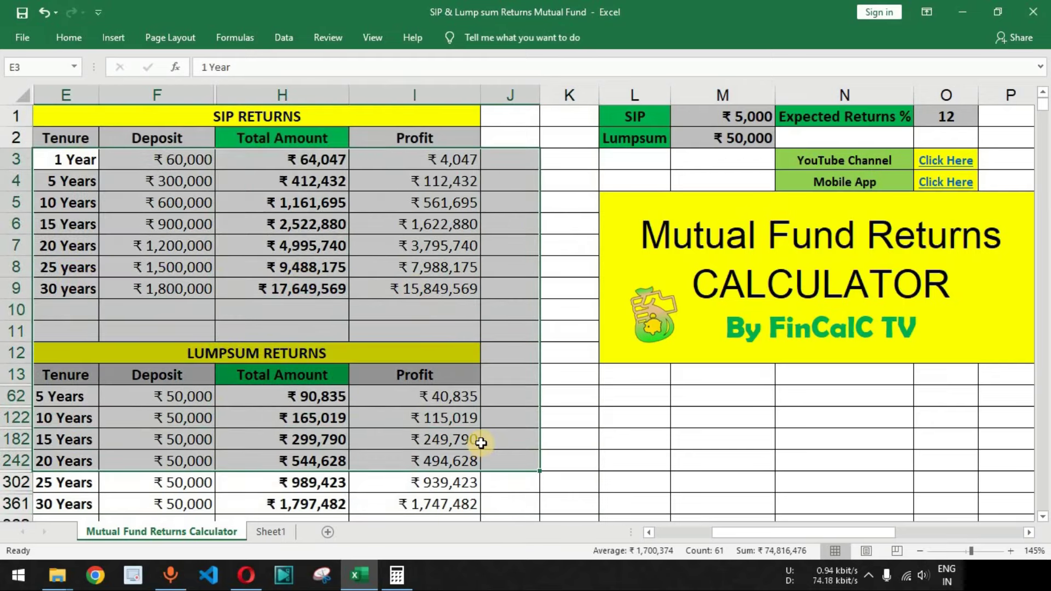
Switch back to Opera and review the Mutual Fund SIP Calculator heading and its filled-in form
left_click(246, 575)
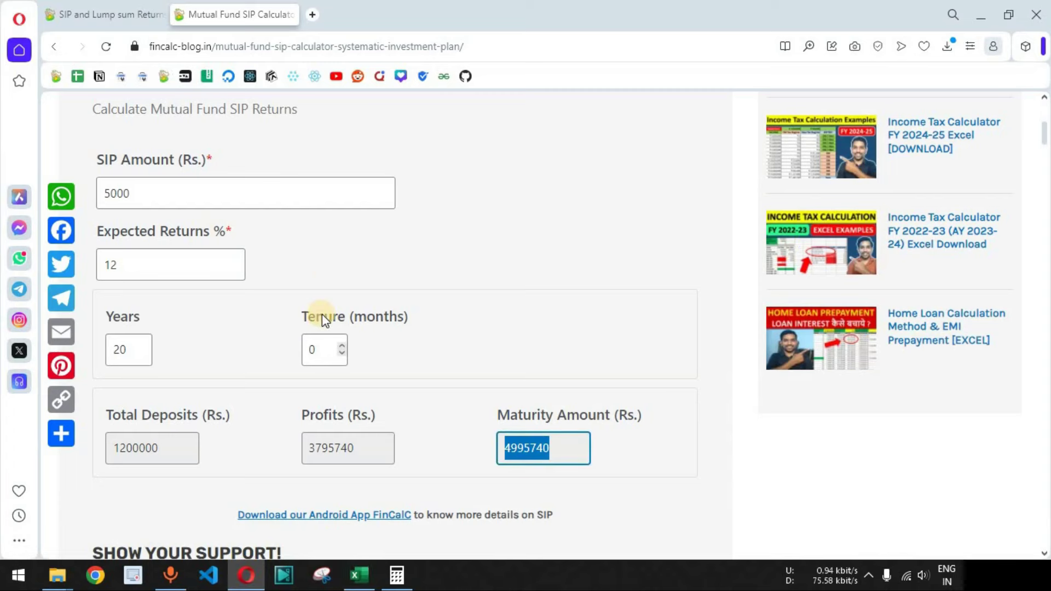
scroll(322, 315, "up", 1)
left_click_drag(102, 154, 527, 159)
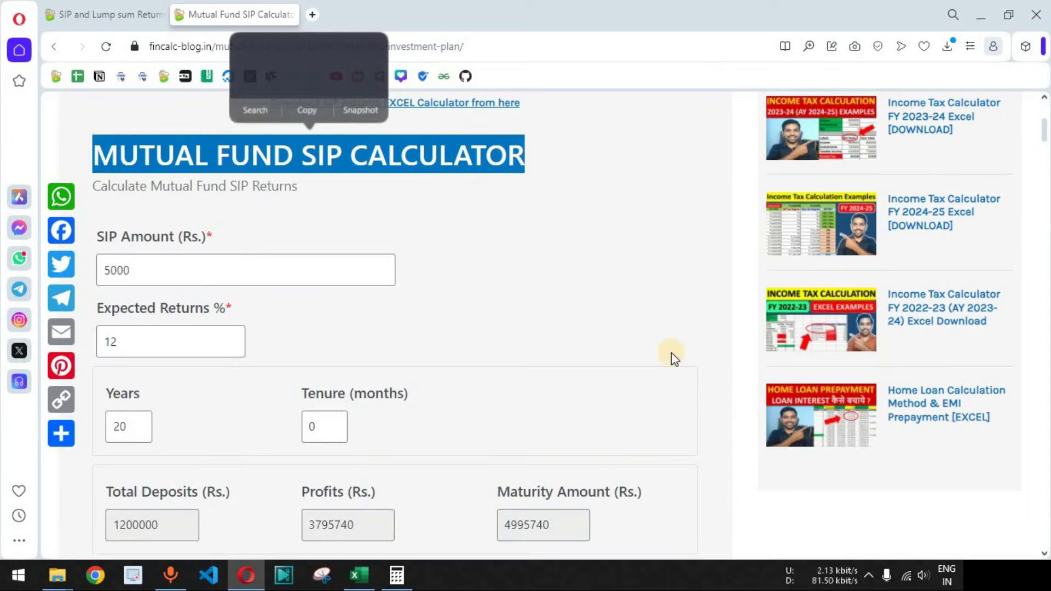
left_click(655, 287)
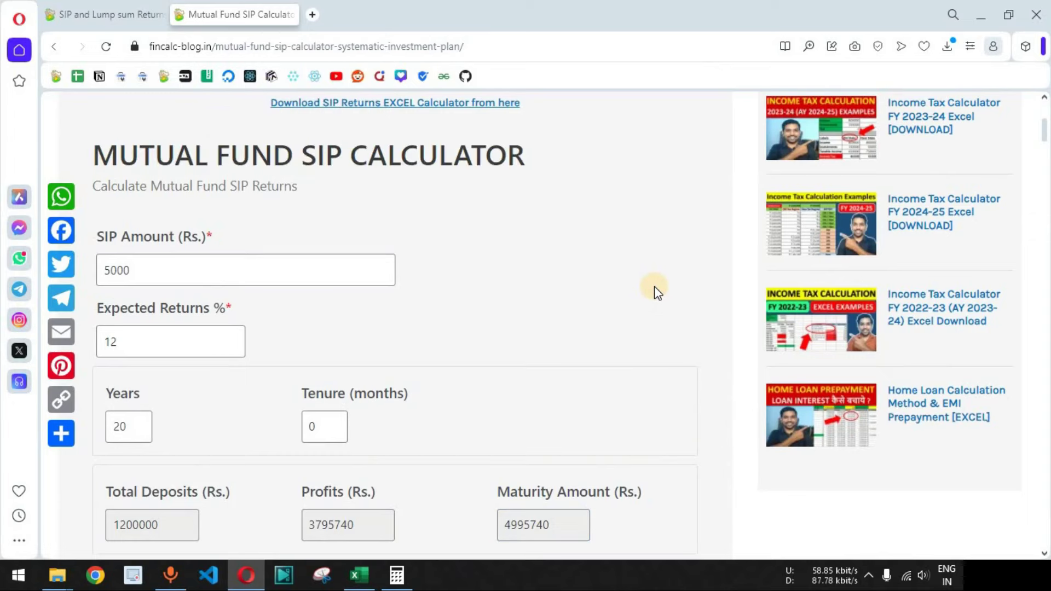
Open the FinCalC site's Calculators page in a new tab and switch to it
scroll(655, 287, "up", 5)
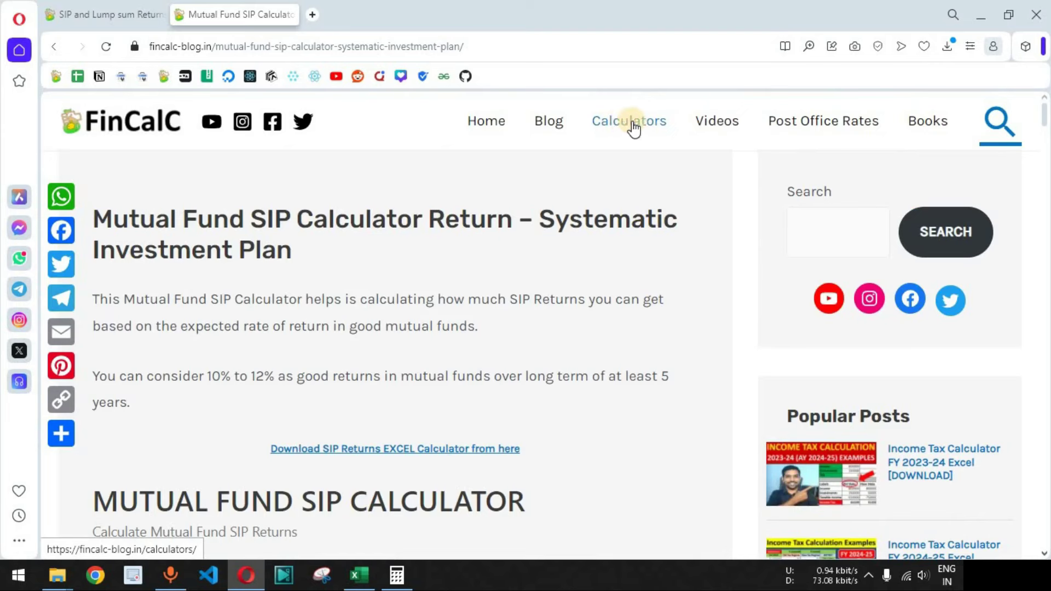
right_click(623, 122)
left_click(681, 137)
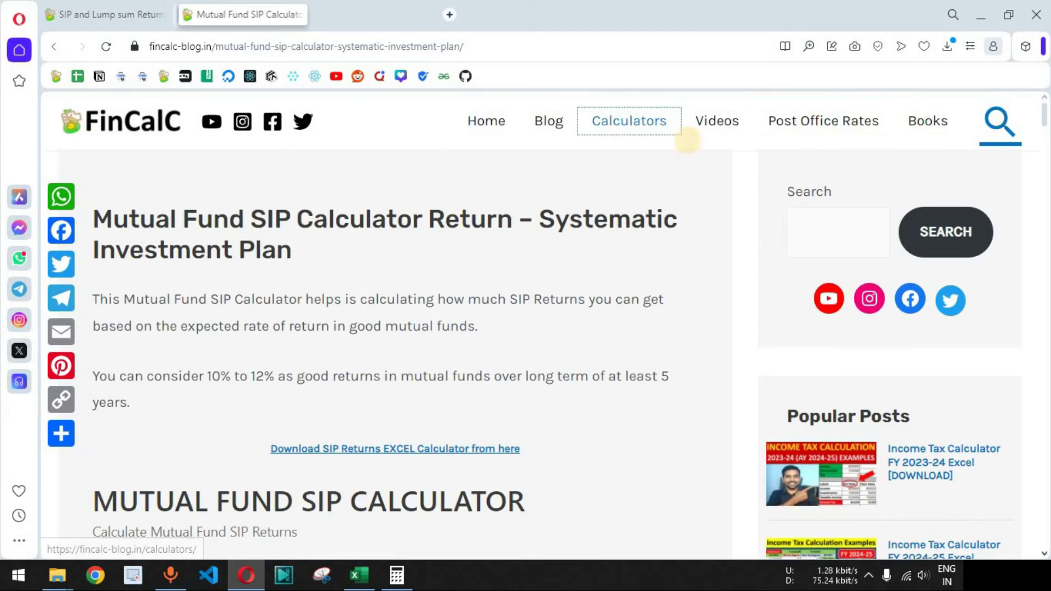
left_click(370, 13)
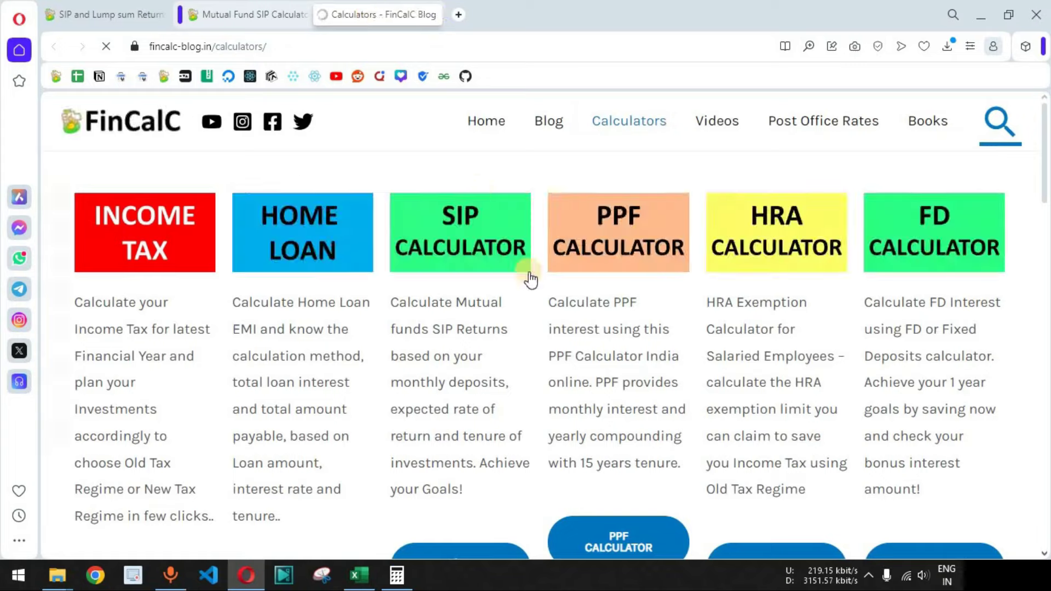
Look through the financial calculators offered on the Calculators page, down to the Retirement calculator
scroll(1024, 320, "down", 6)
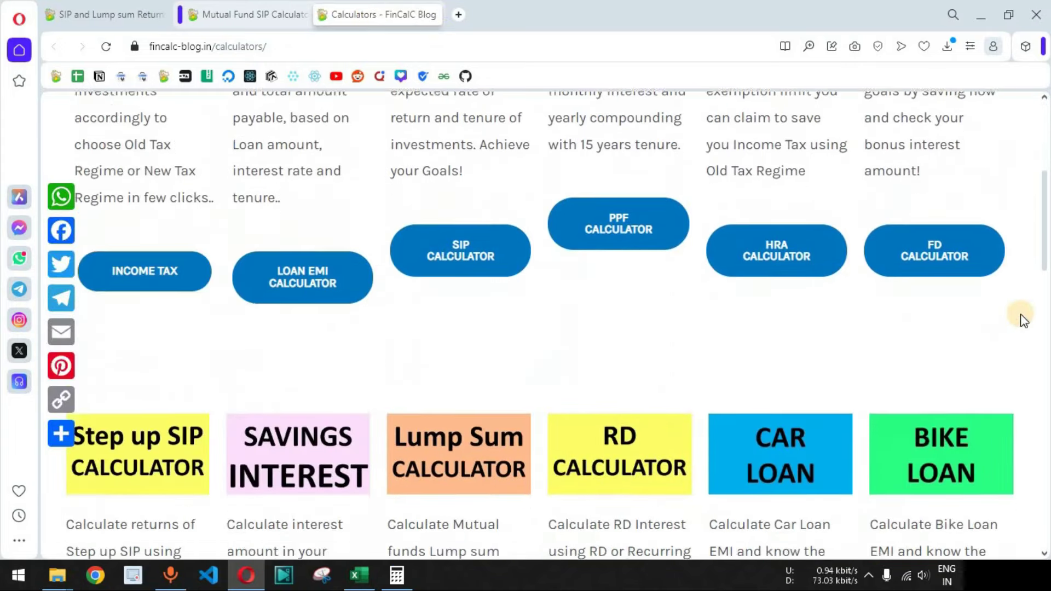
scroll(1024, 321, "up", 6)
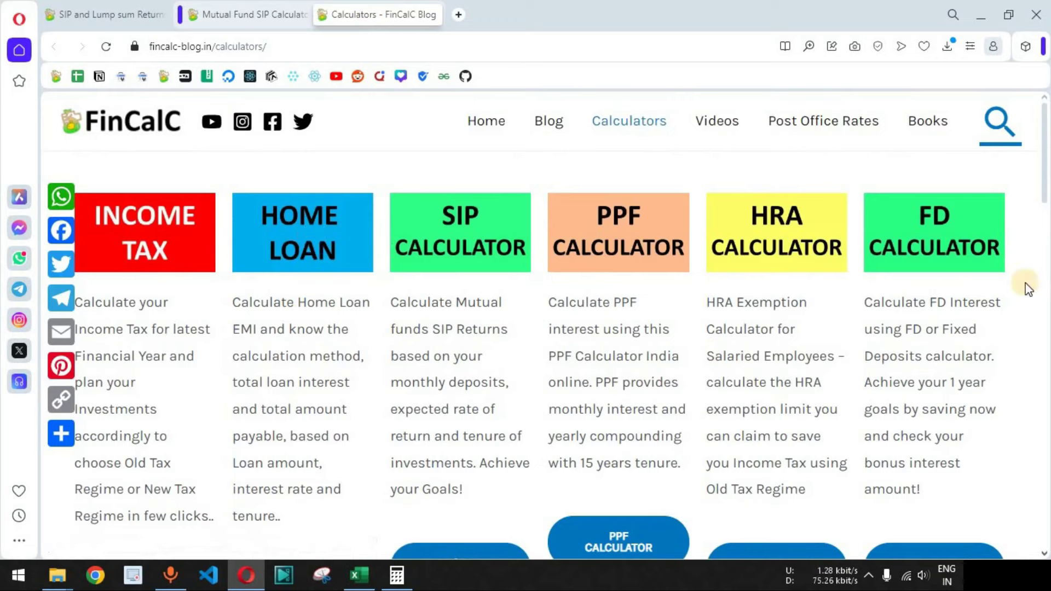
scroll(1029, 286, "down", 5)
scroll(1030, 286, "down", 8)
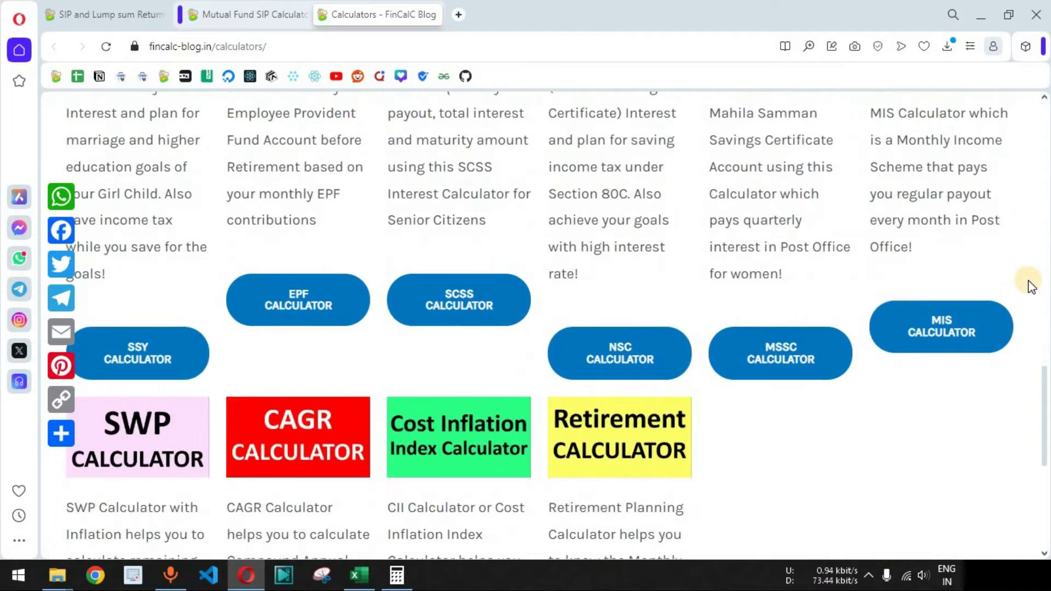
scroll(1029, 286, "up", 1)
Switch to Excel and examine the SIP amounts, tenures and maturity amounts in the Sheet1 table
left_click(359, 575)
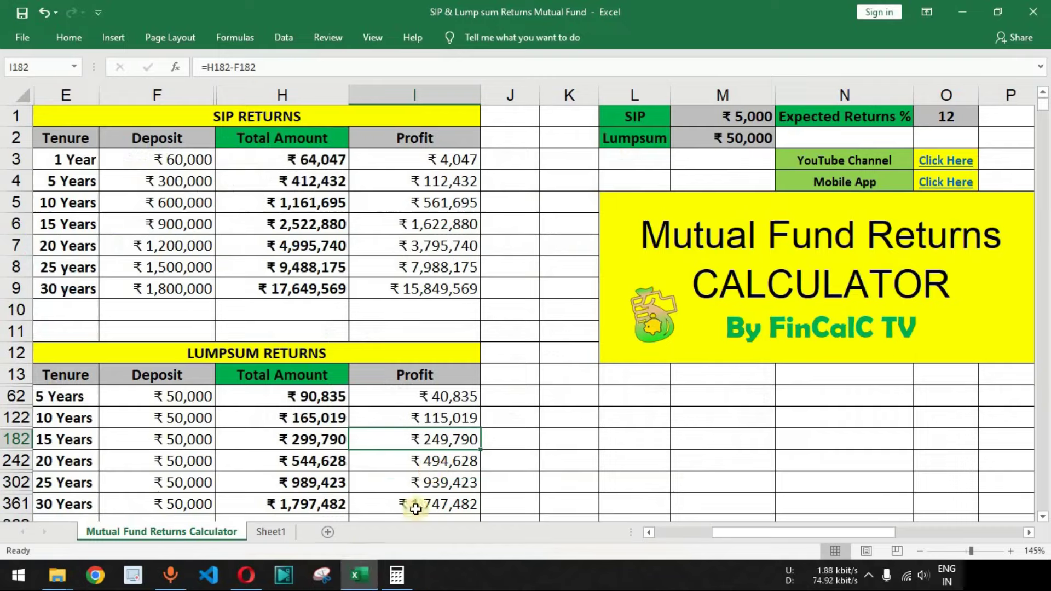
left_click(274, 532)
left_click_drag(389, 224, 399, 441)
left_click_drag(237, 204, 228, 334)
left_click_drag(249, 229, 254, 445)
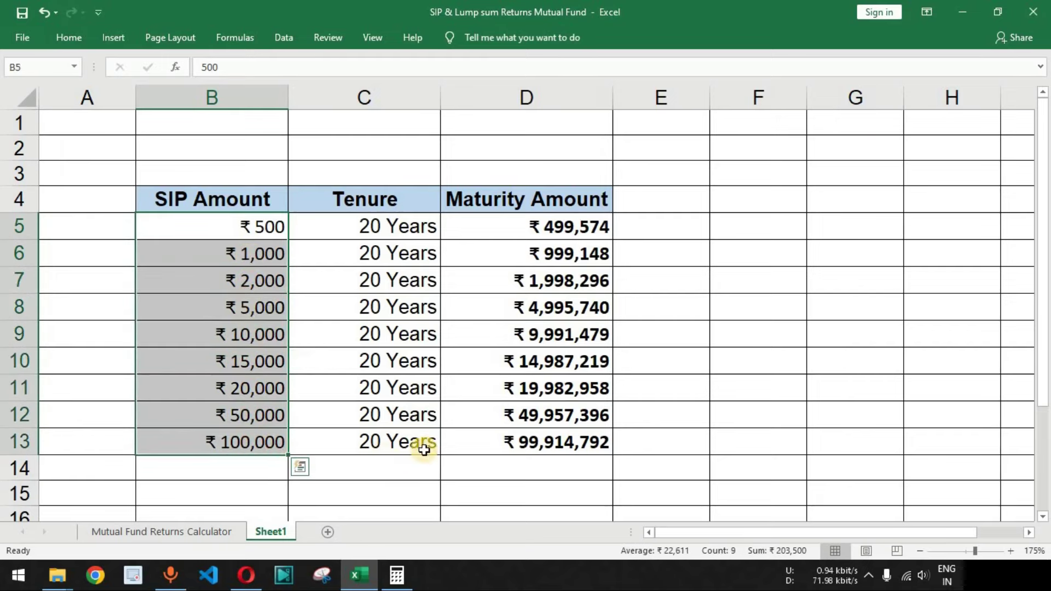
left_click_drag(577, 209, 583, 444)
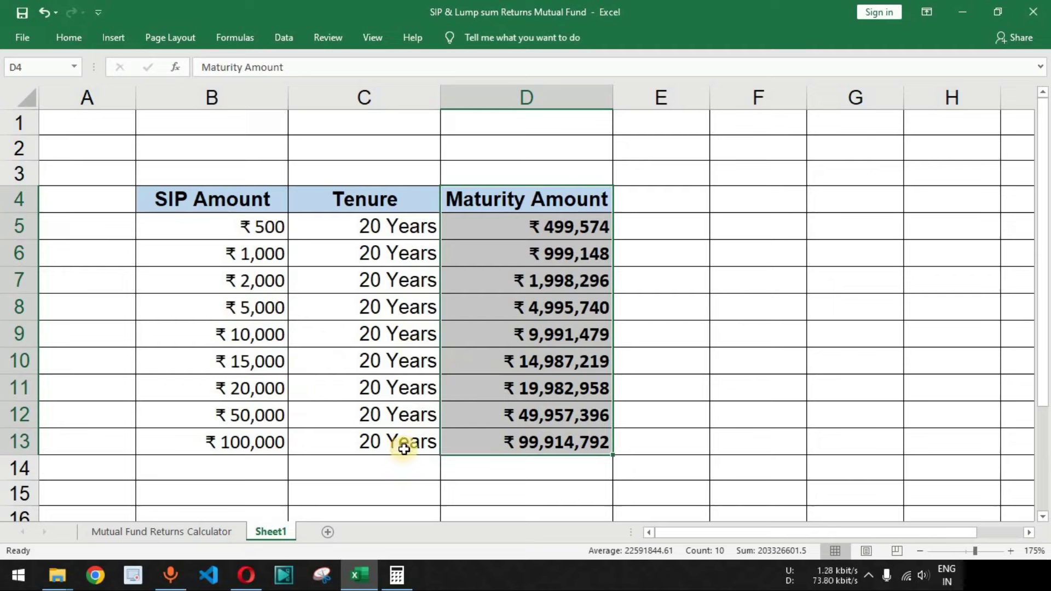
Examine the 20-year maturity of the ₹10,000 SIP in row 9 and the ₹15,000 to ₹100,000 SIP rows
left_click(394, 336)
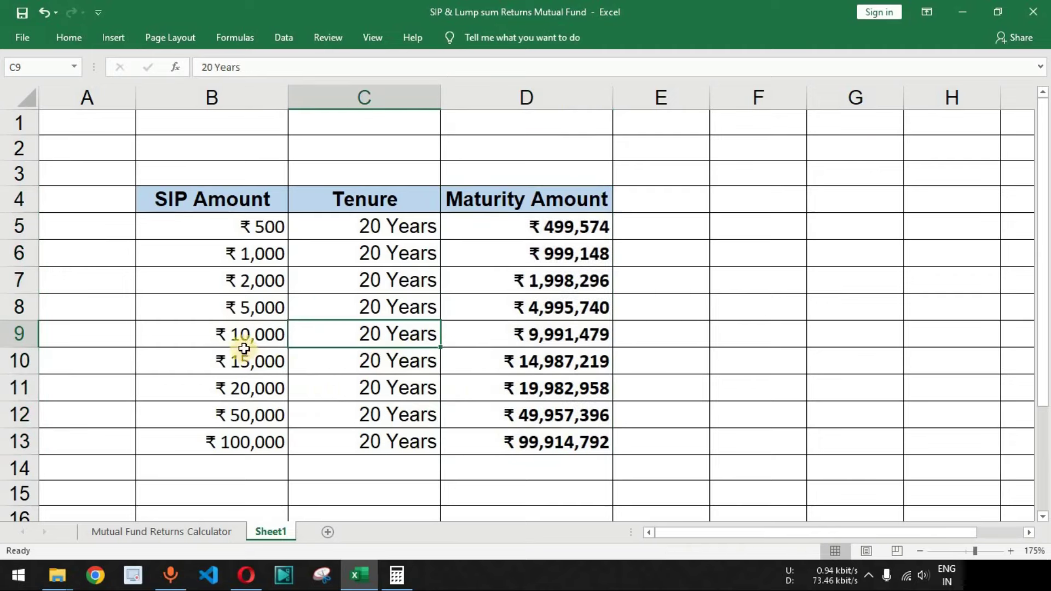
left_click(234, 332)
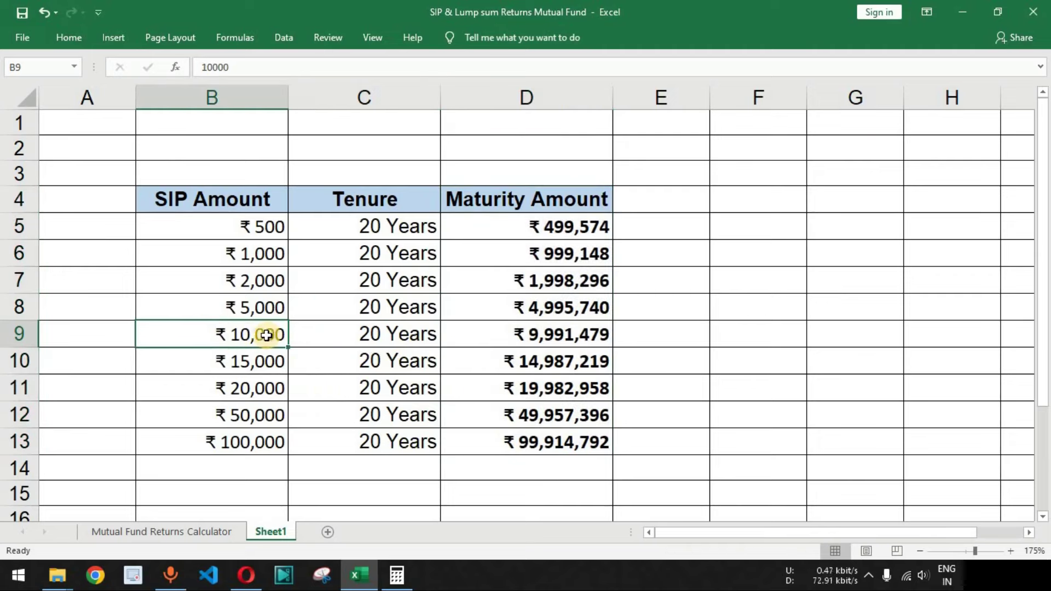
left_click(567, 340)
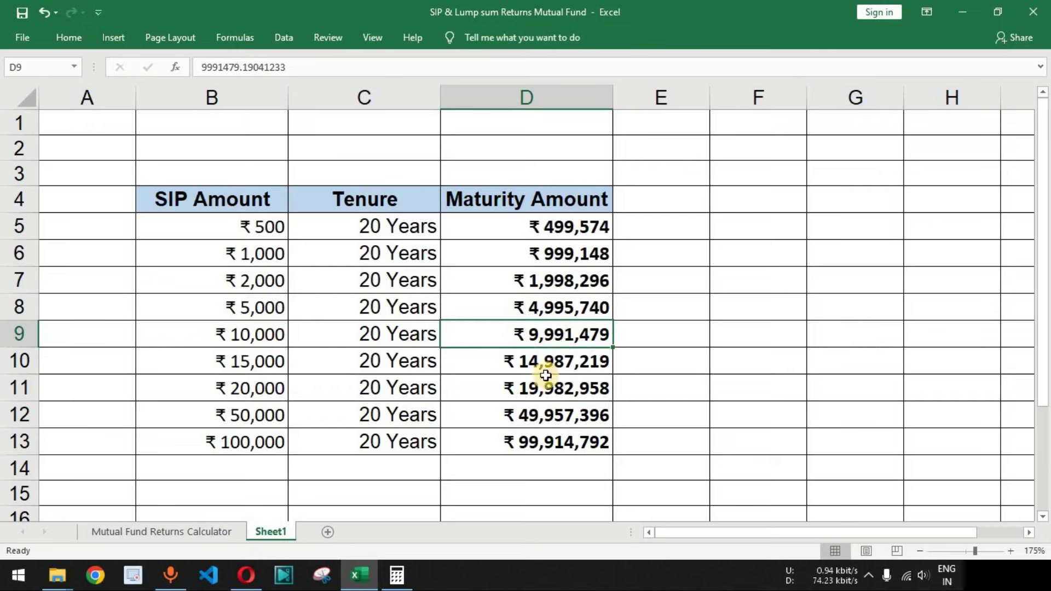
left_click_drag(262, 365, 499, 442)
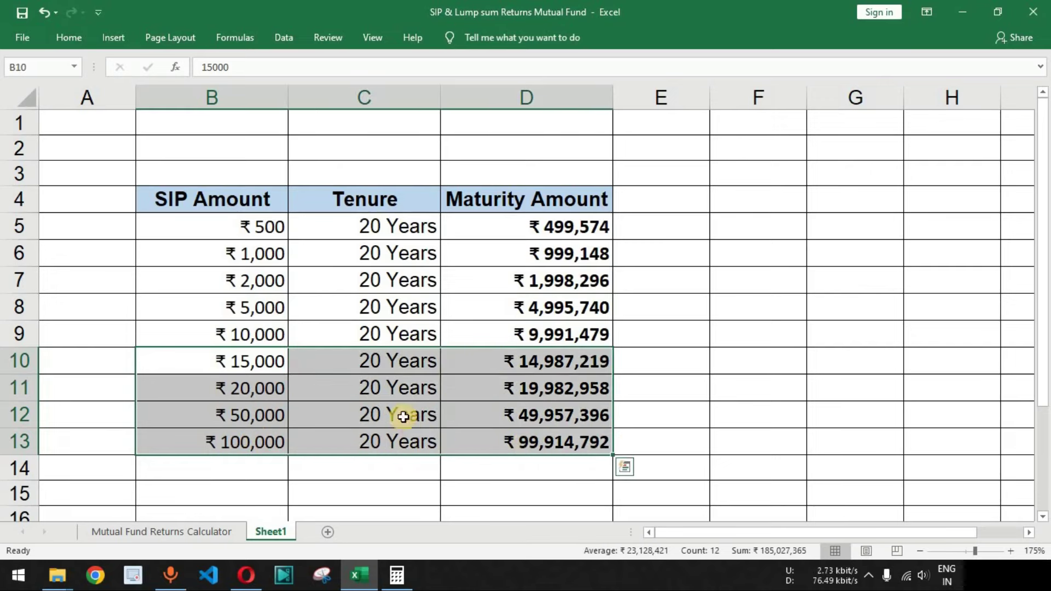
left_click_drag(399, 360, 401, 441)
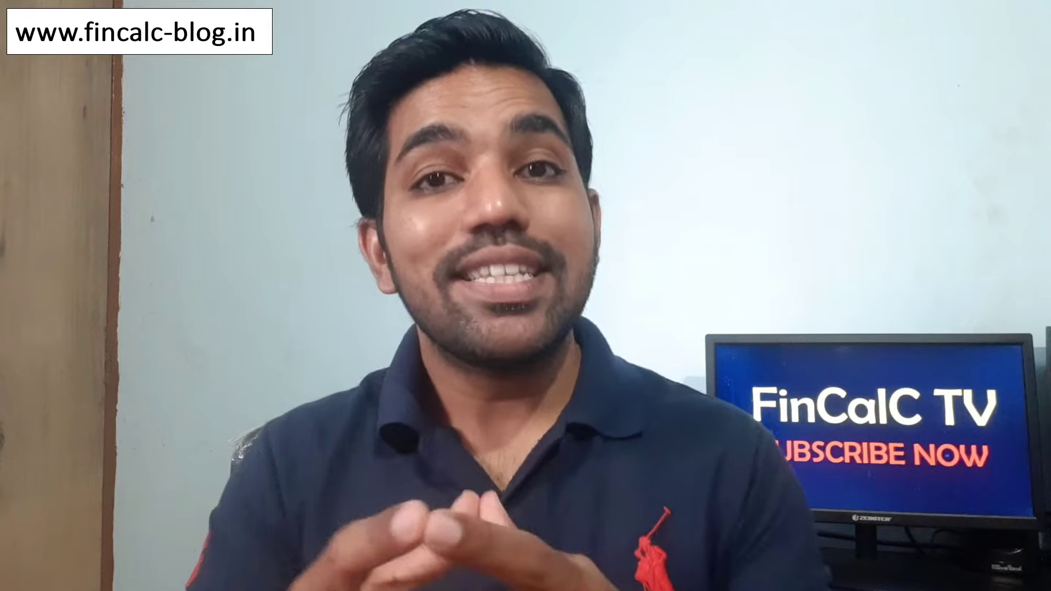